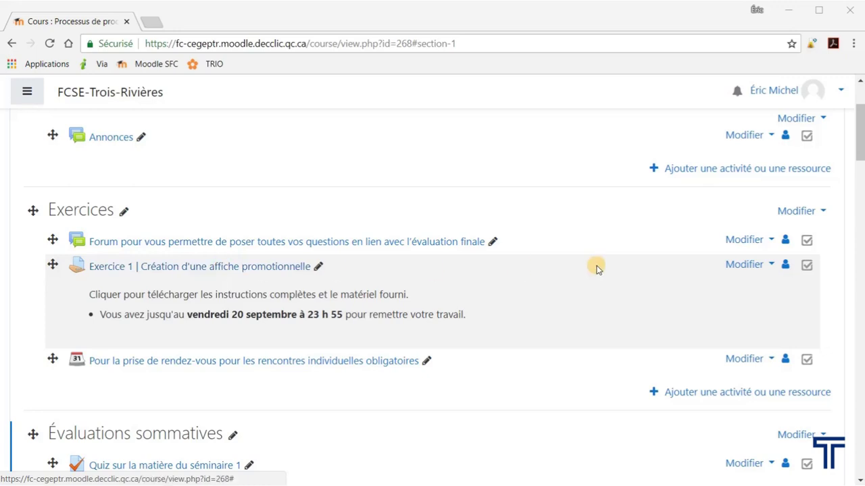
Open the settings of the assignment "Exercice 1 | Création d'une affiche promotionnelle" and expand all of its sections.
left_click(747, 266)
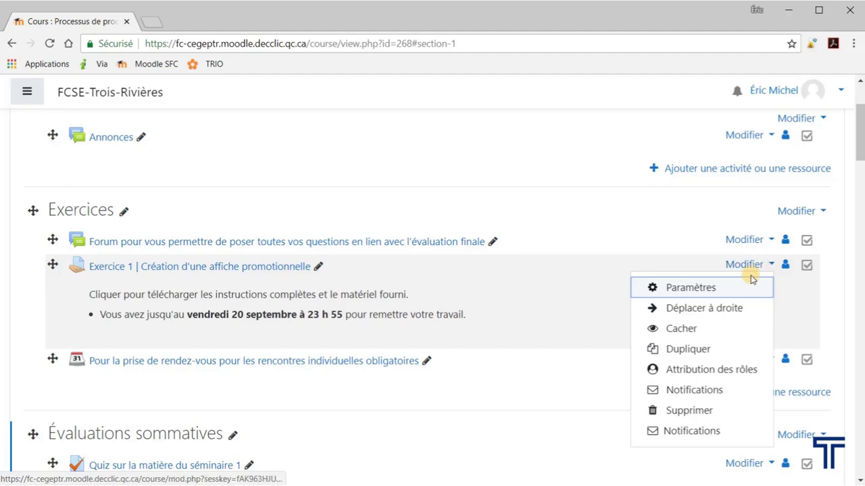
left_click(695, 290)
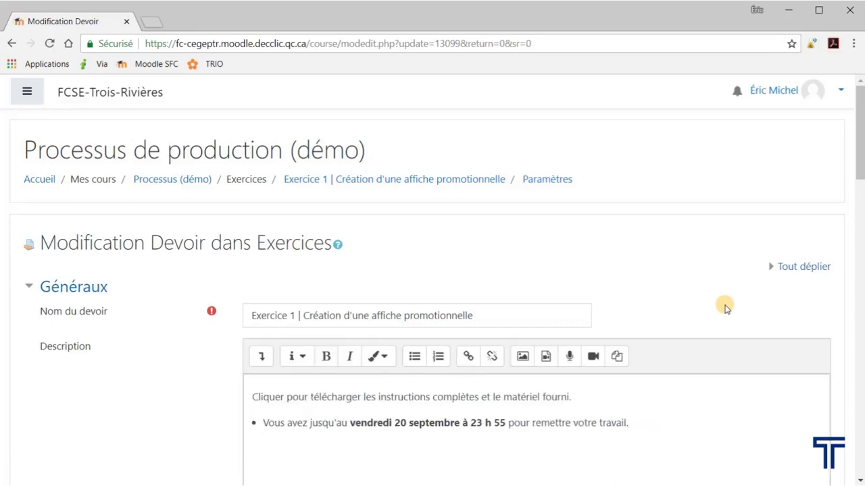
left_click(811, 268)
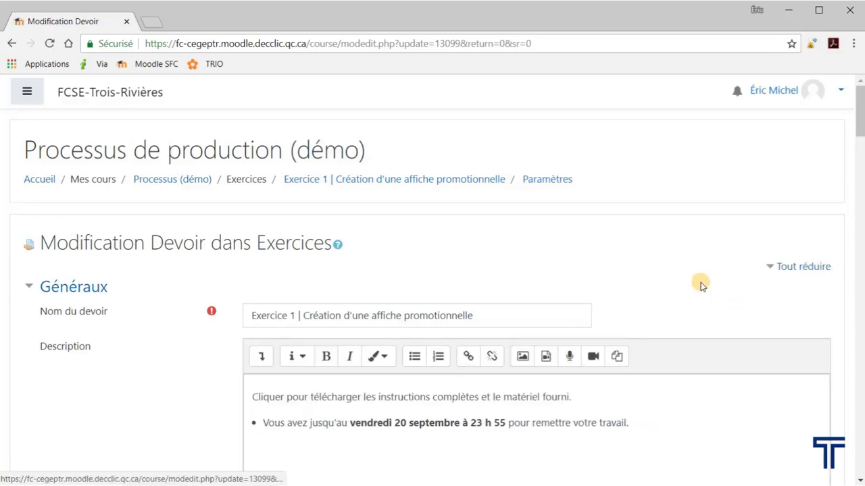
Set the assignment's grading method (Méthode d'évaluation) to "Grille d'évaluation".
scroll(672, 292, "down", 1)
scroll(672, 292, "down", 6)
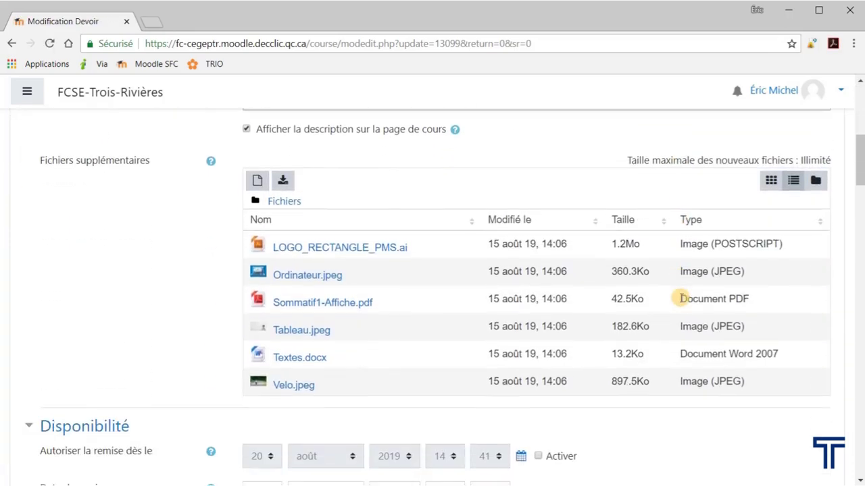
scroll(679, 302, "down", 1)
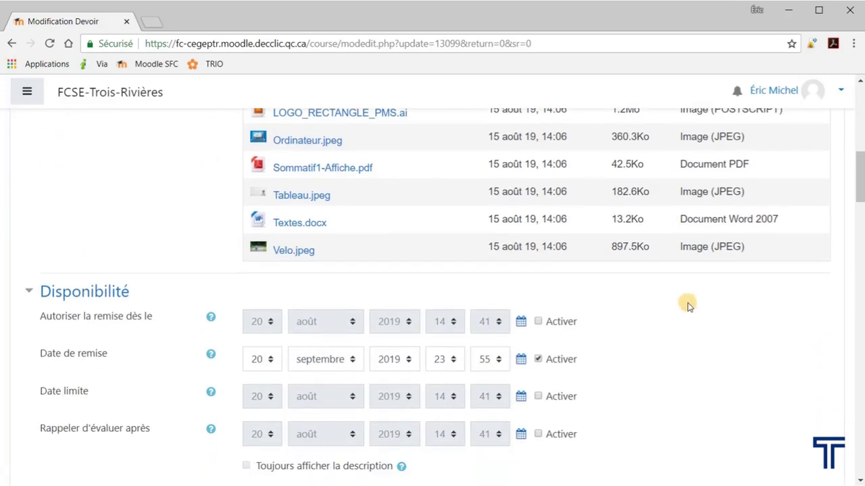
scroll(687, 305, "down", 2)
scroll(686, 304, "down", 8)
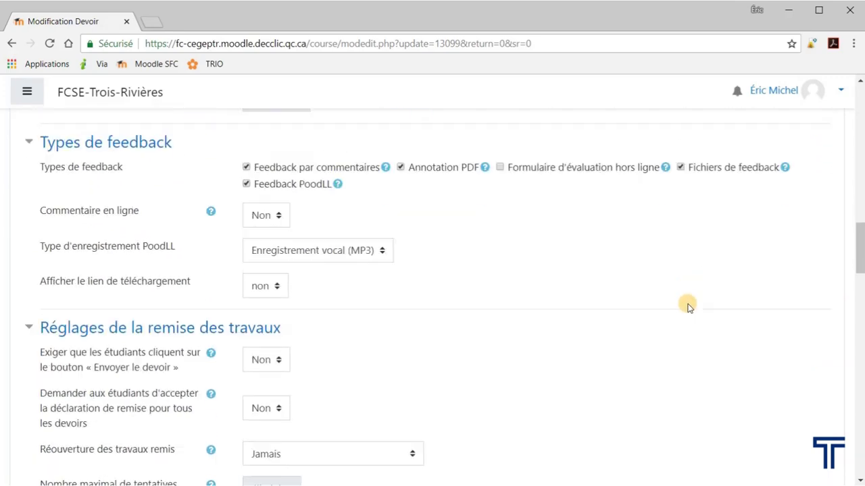
scroll(687, 306, "down", 7)
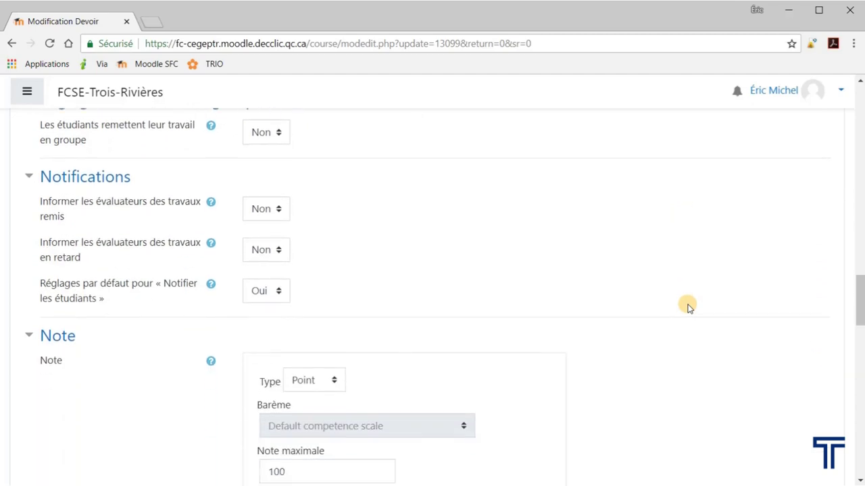
scroll(687, 306, "down", 1)
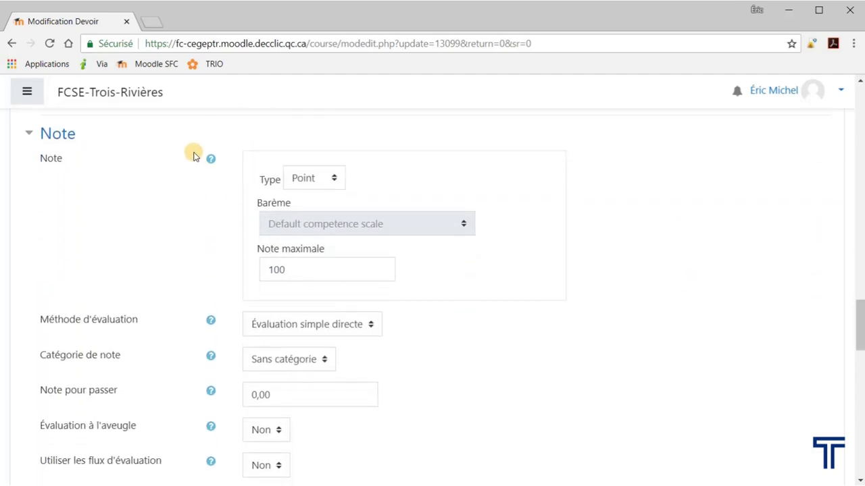
scroll(169, 301, "down", 1)
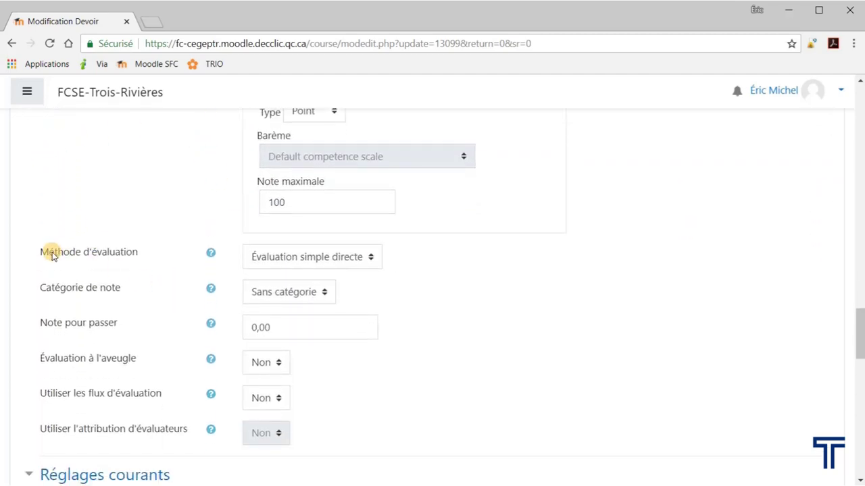
left_click(318, 258)
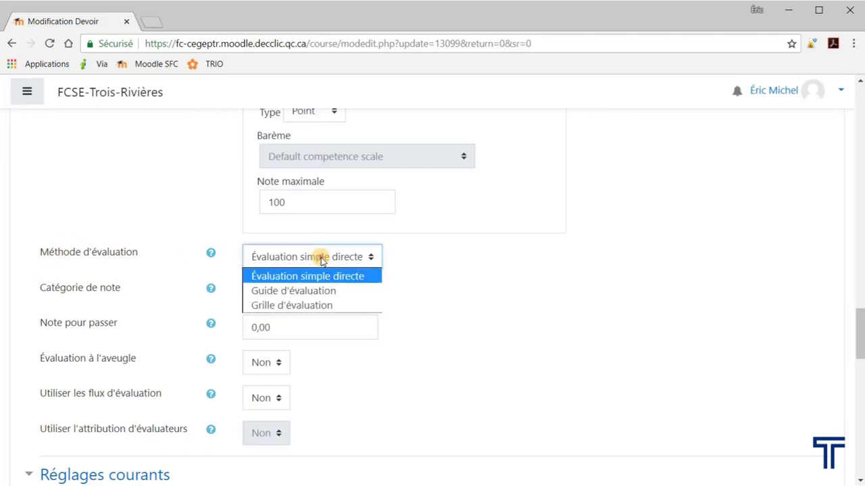
left_click(323, 308)
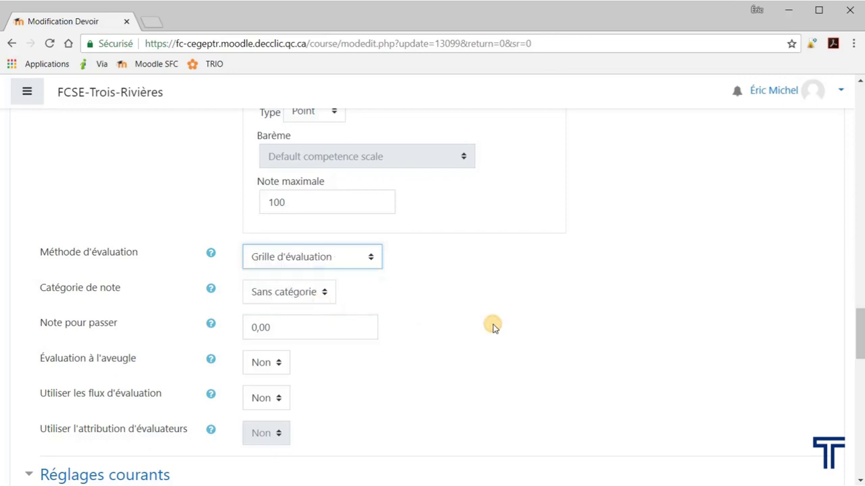
Save the modified assignment settings and return to the course page.
scroll(589, 332, "down", 7)
scroll(593, 332, "down", 7)
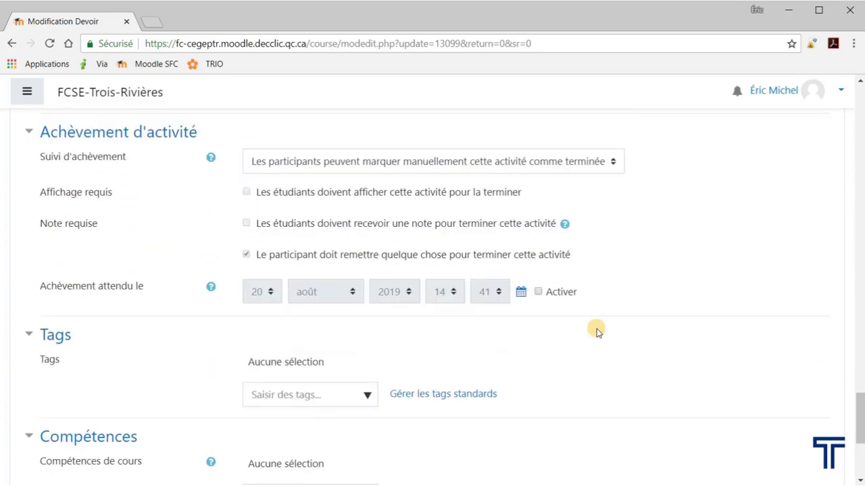
left_click(347, 324)
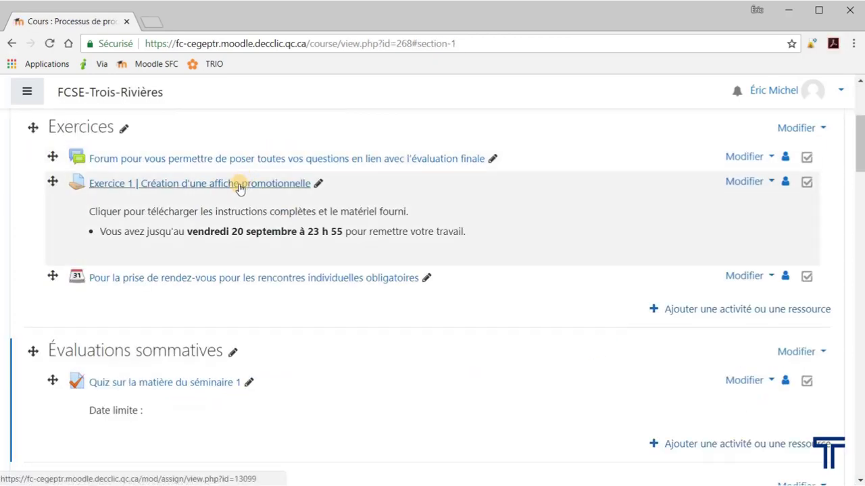
Open the Exercice 1 assignment and bring up the form for defining its evaluation rubric (Définir grille d'évaluation).
left_click(239, 187)
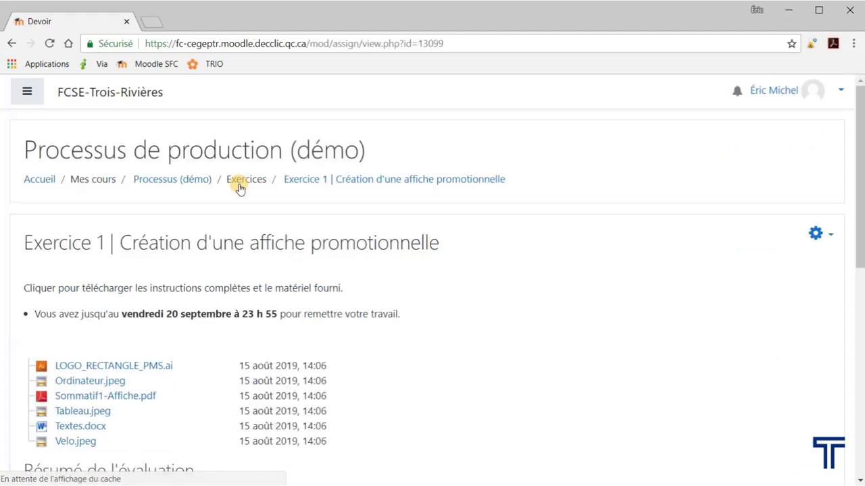
left_click(816, 237)
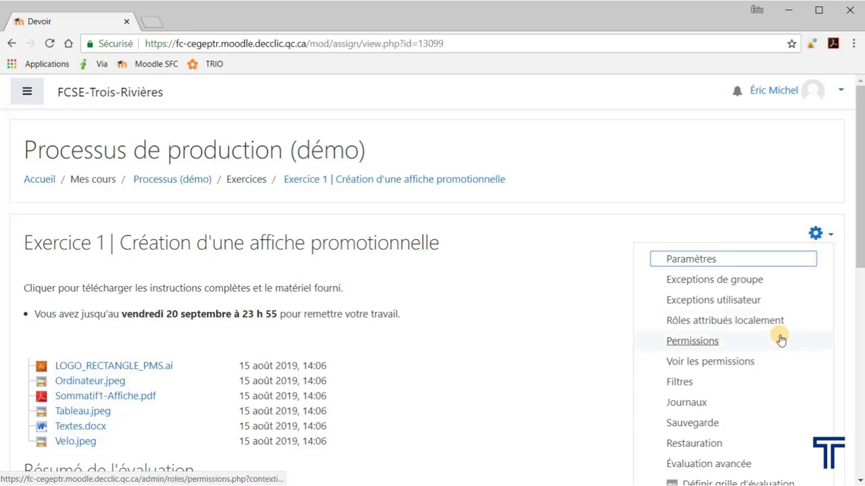
scroll(780, 340, "down", 2)
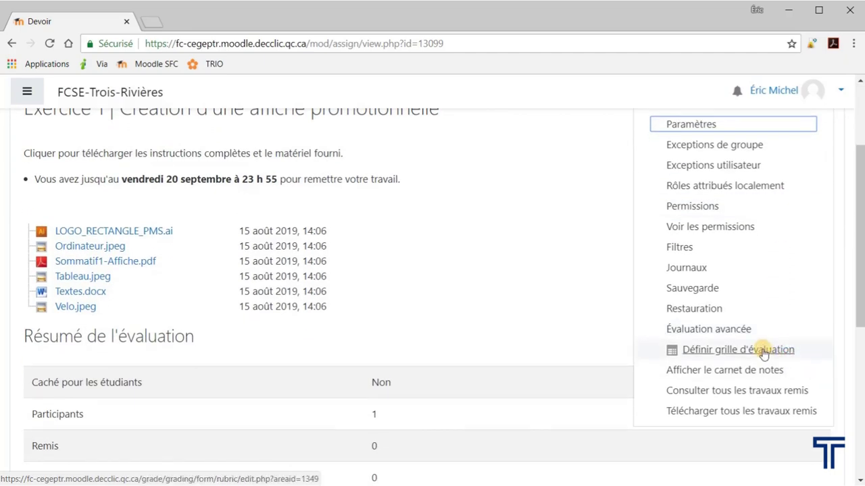
left_click(763, 351)
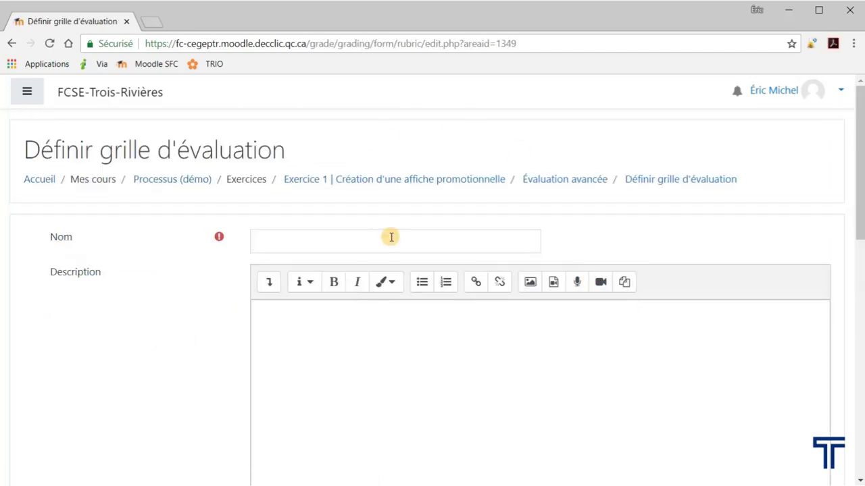
Name the evaluation rubric "Création d'une affiche".
left_click(341, 239)
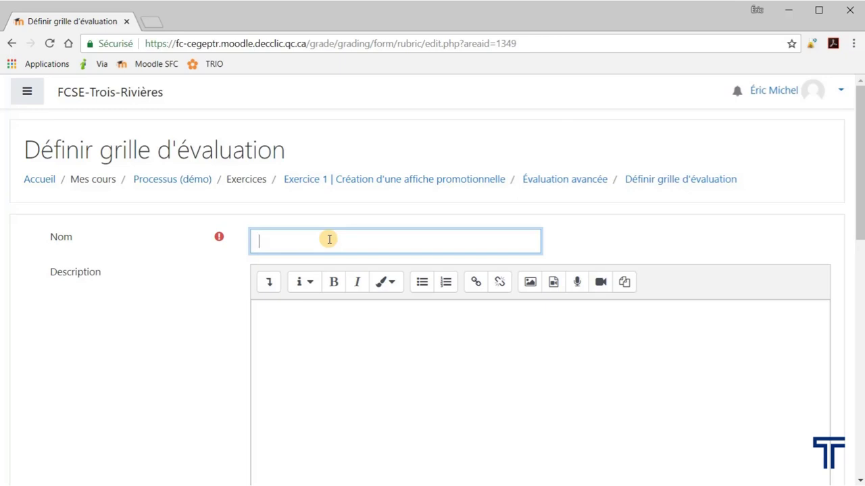
type("Création d'une")
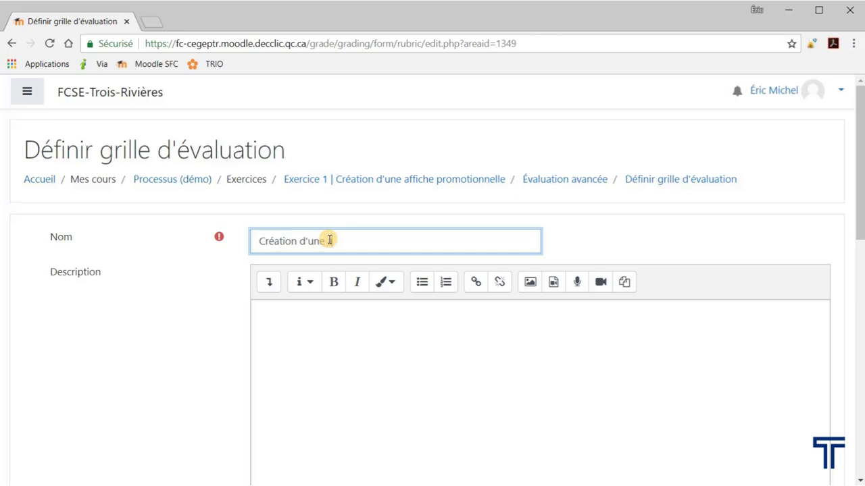
type(" affiche")
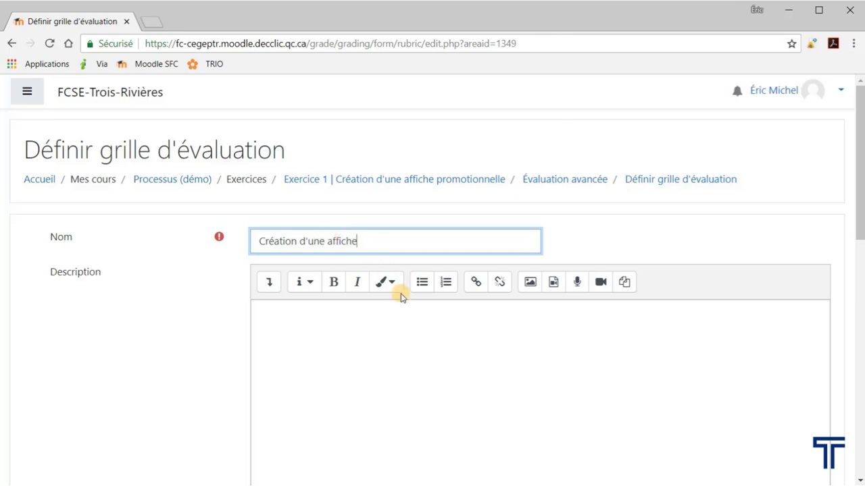
Paste the copied "Grille d'évaluation | Création d'une affiche" text with its rating scale and criteria into the rubric's description.
scroll(405, 311, "down", 1)
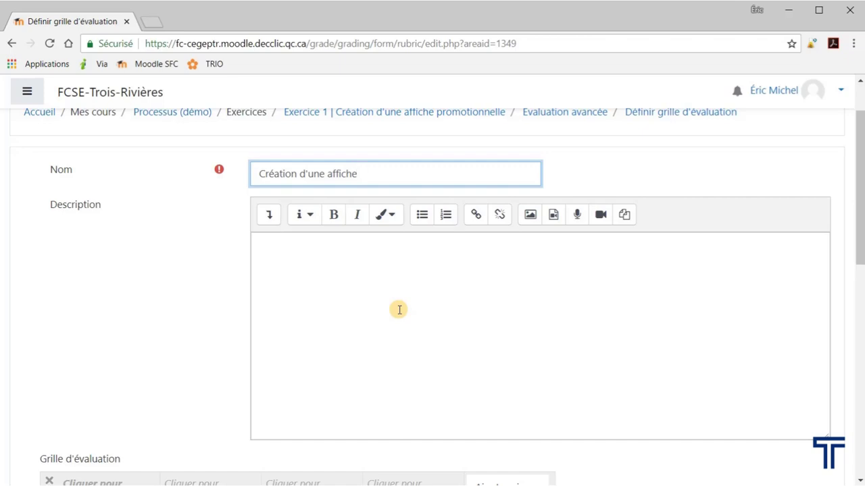
key("ctrl+v")
key("ctrl+z")
left_click(423, 301)
key("ctrl+v")
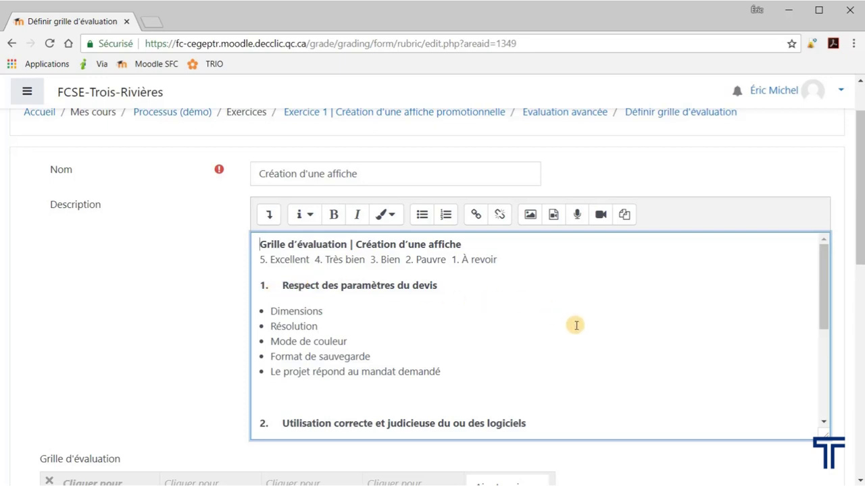
Review the criteria listed in the pasted description, then the blank rubric grid and the rubric options below it.
scroll(560, 337, "down", 2)
scroll(541, 331, "up", 2)
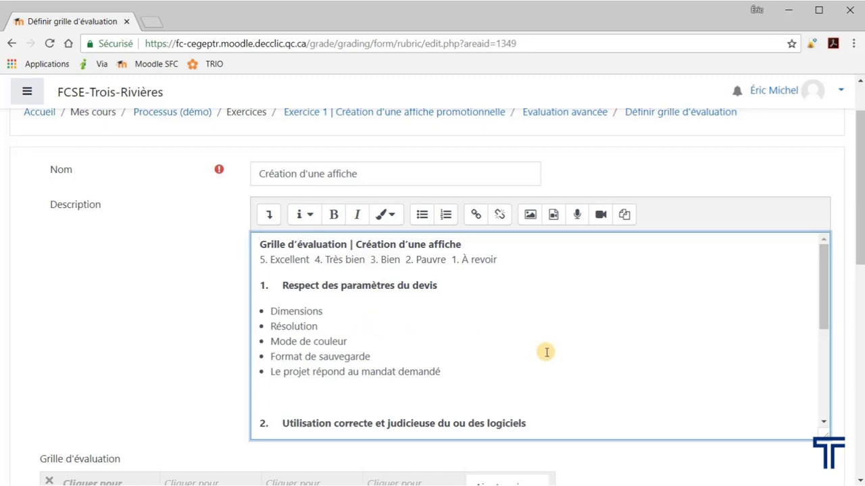
scroll(551, 350, "down", 1)
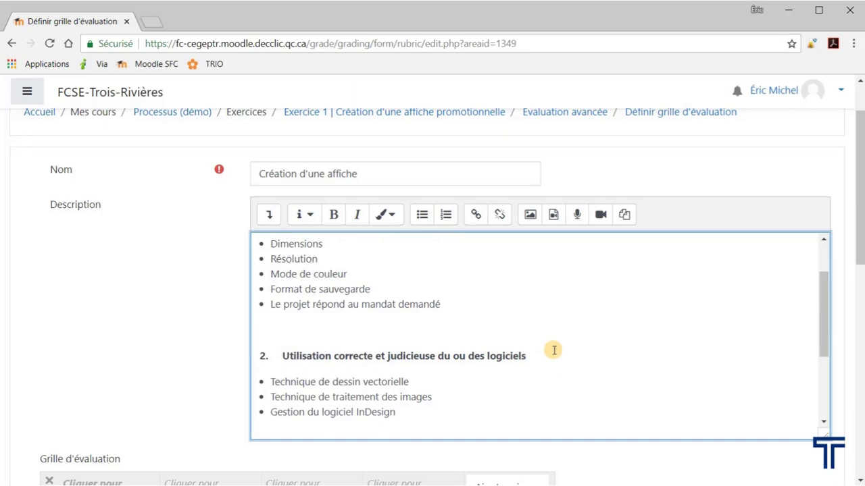
scroll(552, 352, "down", 1)
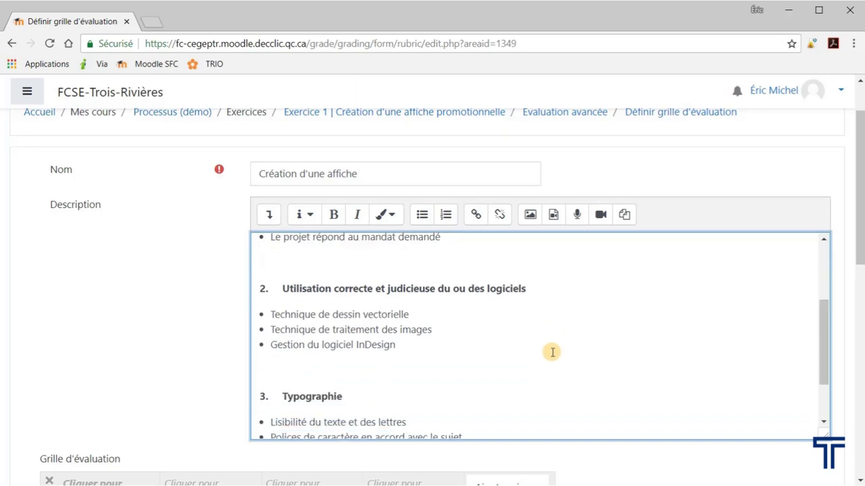
scroll(552, 352, "down", 1)
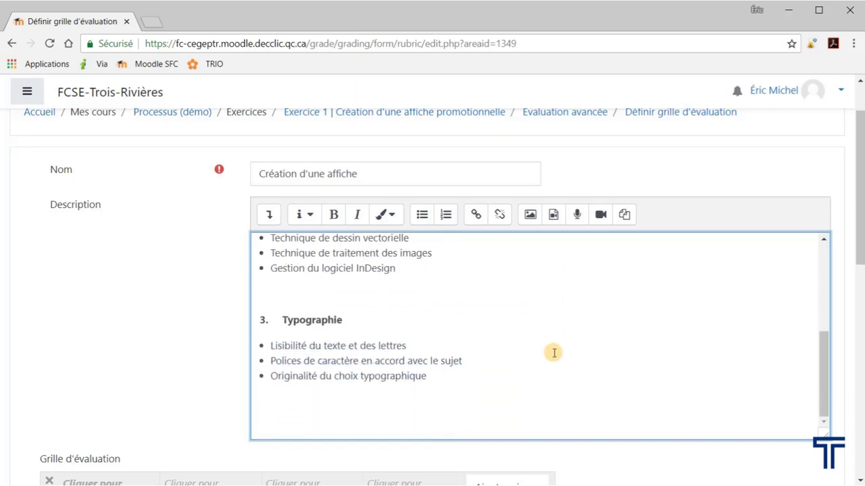
scroll(127, 329, "down", 1)
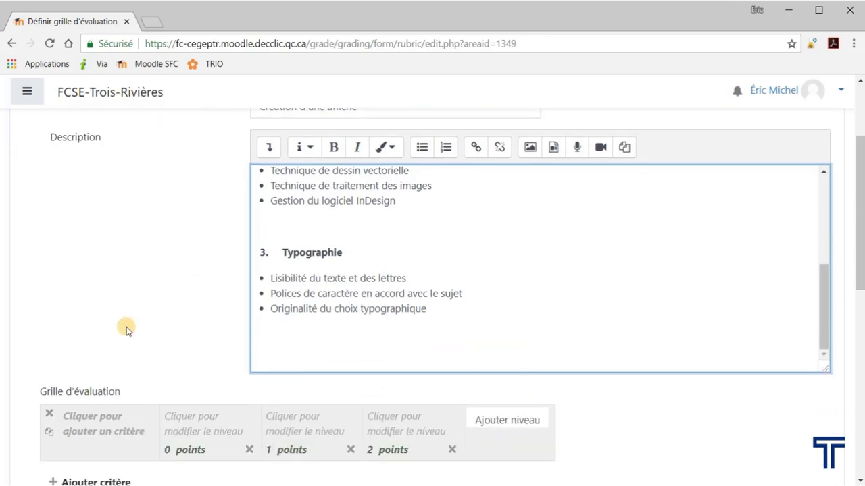
scroll(129, 328, "down", 1)
scroll(133, 325, "down", 1)
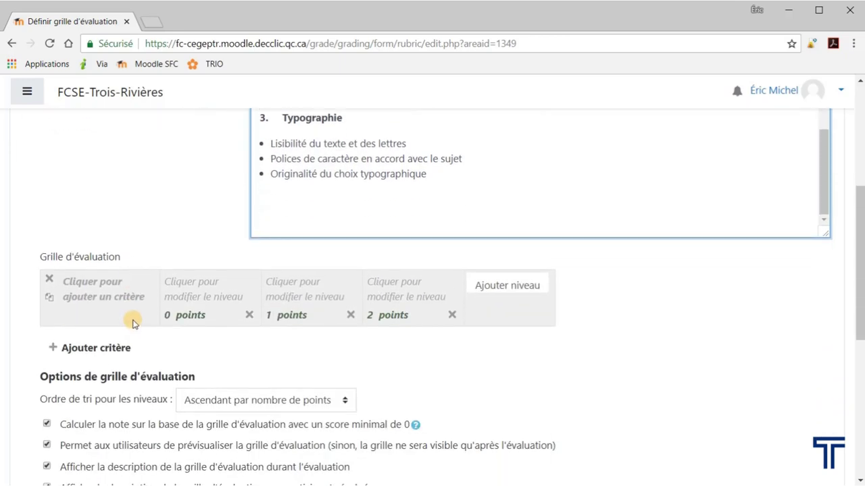
scroll(132, 323, "down", 1)
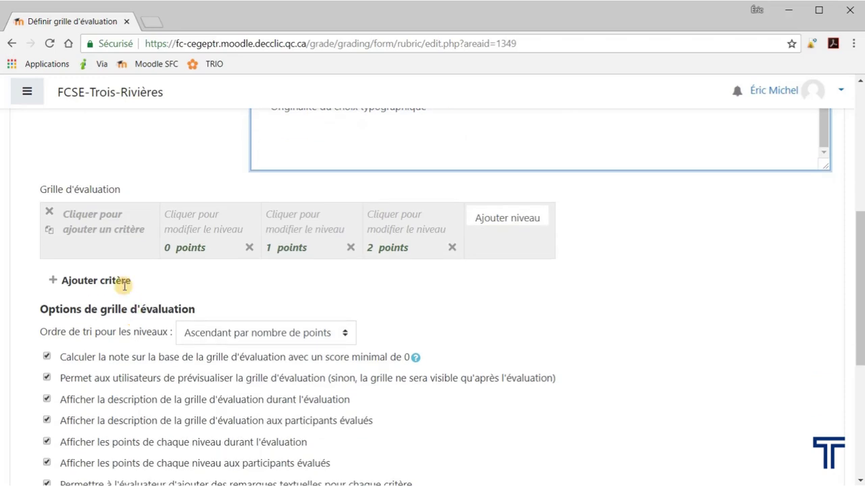
Copy the heading "Respect des paramètres du devis" from the description and paste it as the rubric's first criterion.
scroll(115, 243, "up", 1)
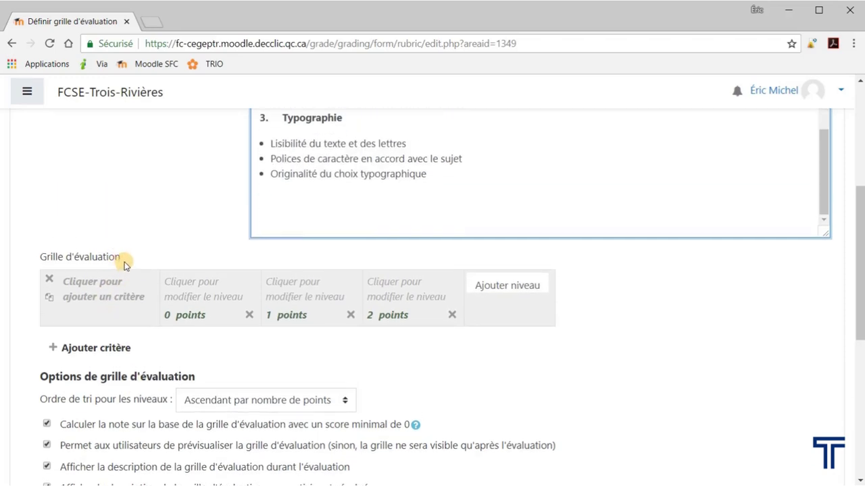
scroll(686, 350, "up", 3)
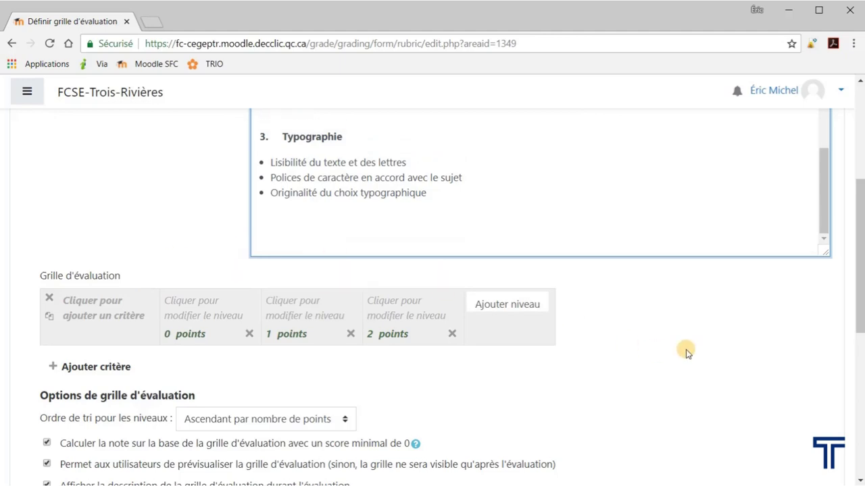
scroll(572, 314, "up", 5)
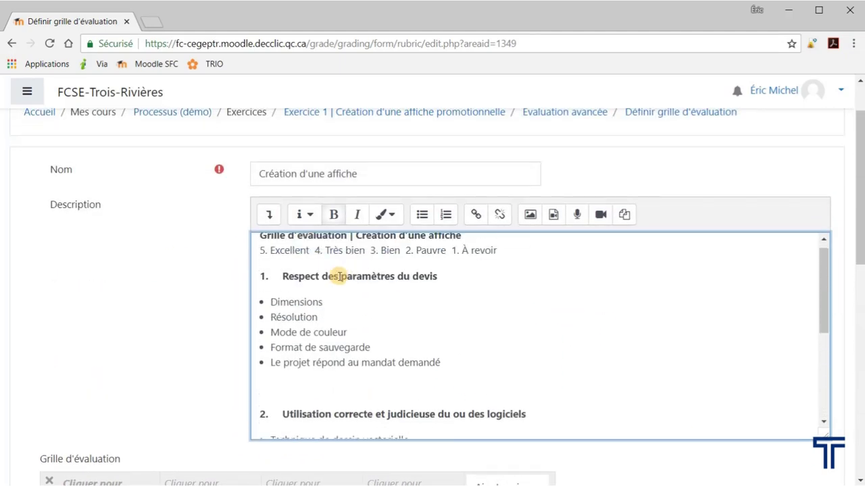
left_click(283, 277)
left_click_drag(283, 276, 438, 276)
key("ctrl+c")
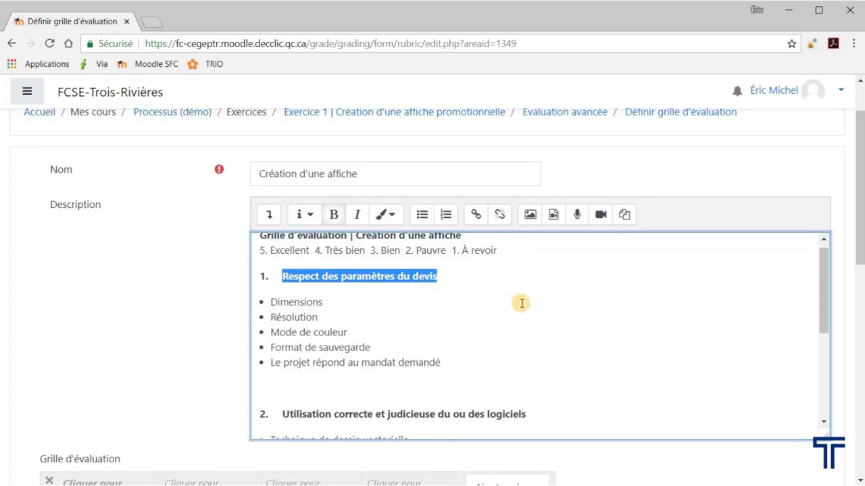
scroll(520, 303, "down", 2)
scroll(70, 368, "down", 3)
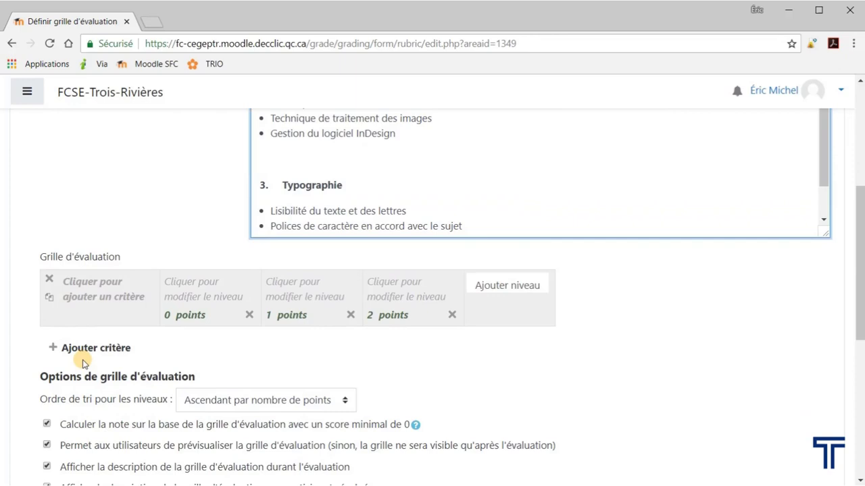
left_click(92, 296)
key("ctrl+v")
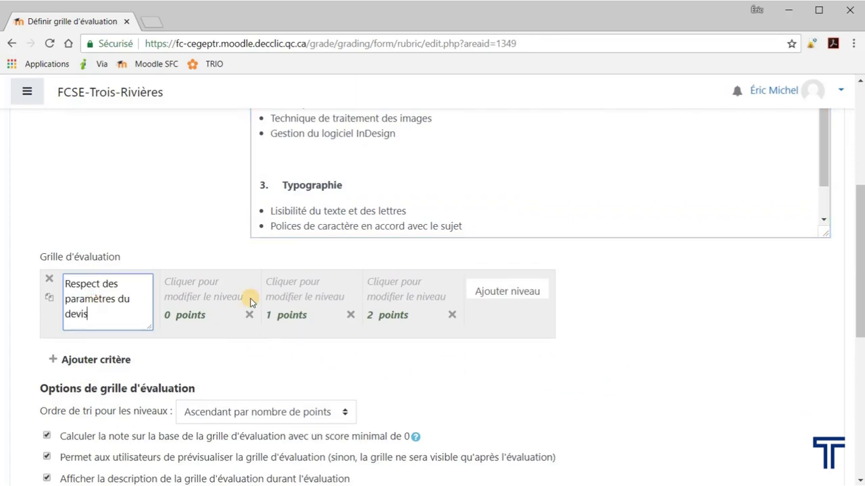
Add three more levels worth 3, 4 and 5 points to the criterion "Respect des paramètres du devis".
scroll(409, 344, "up", 1)
scroll(410, 348, "up", 2)
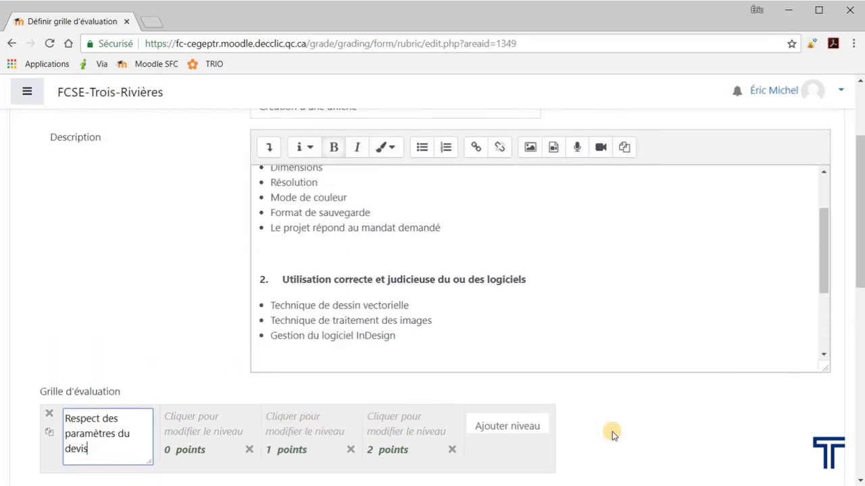
scroll(610, 433, "down", 1)
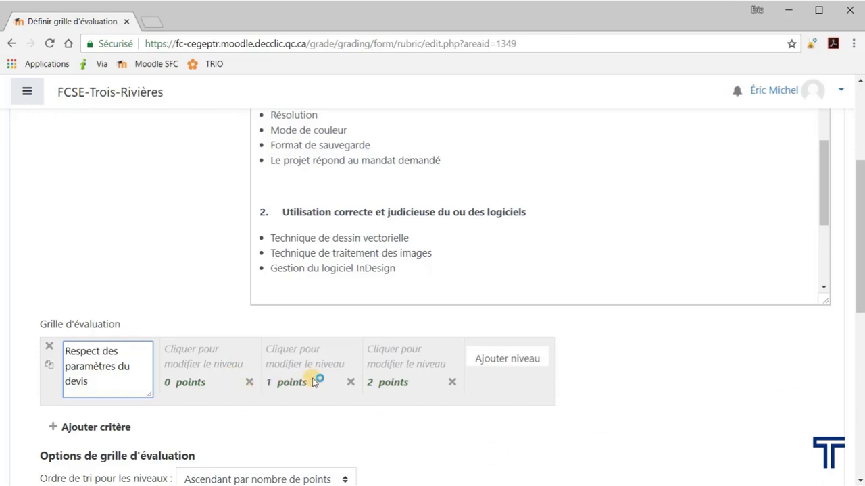
left_click(521, 359)
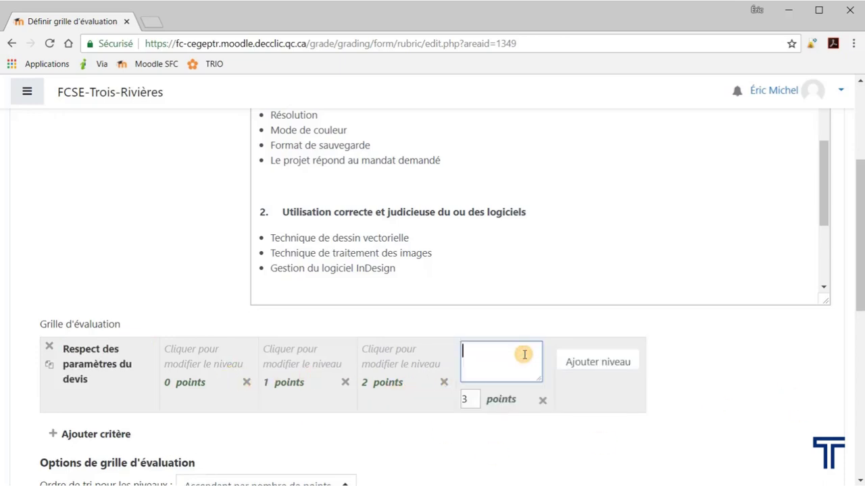
left_click(614, 367)
left_click(710, 365)
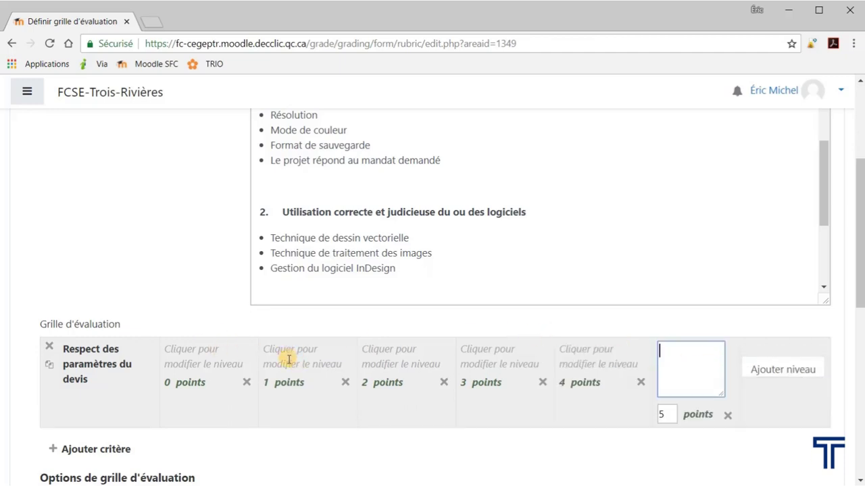
Name the criterion's 0, 1 and 2 point levels "Nul", "À revoir" and "Pauvre".
left_click(196, 350)
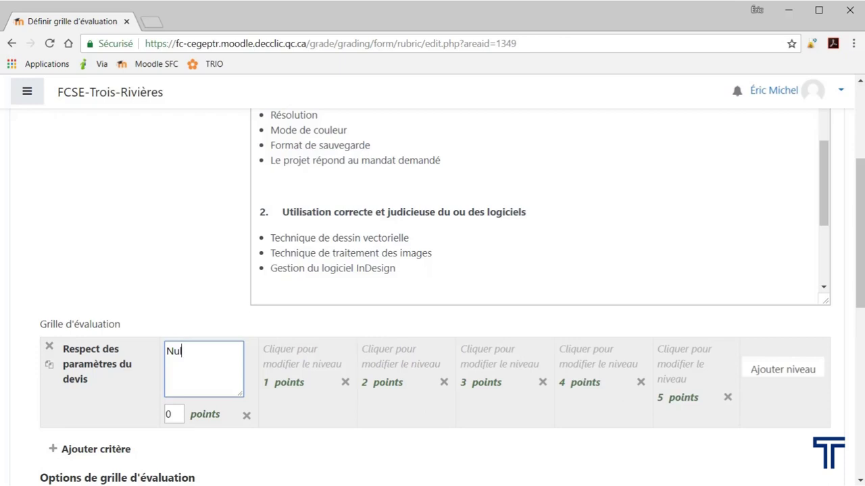
left_click(302, 358)
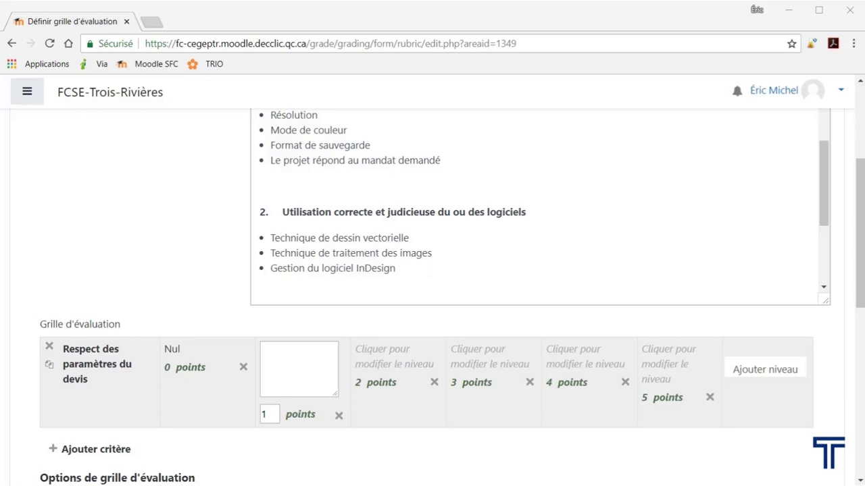
left_click(303, 347)
type("À revoir")
left_click(392, 363)
type("Pauvre")
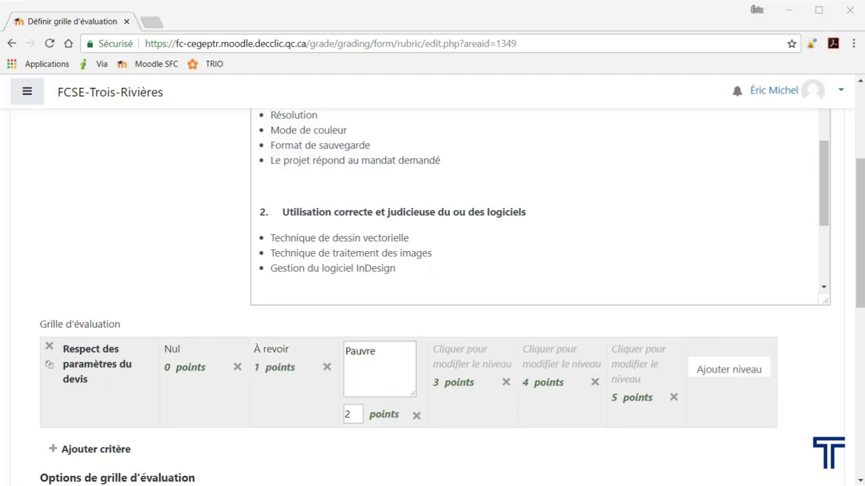
Name the criterion's 3, 4 and 5 point levels "Bien", "Très bien" and "Excellent".
left_click(455, 362)
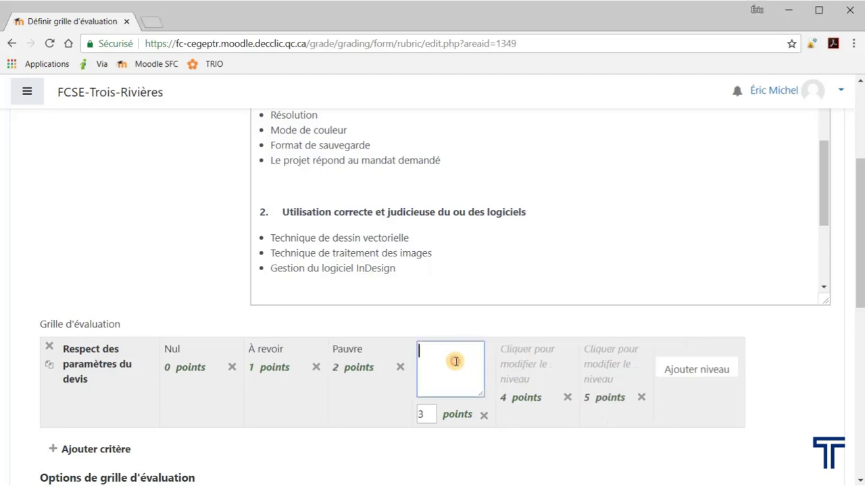
type("Bien")
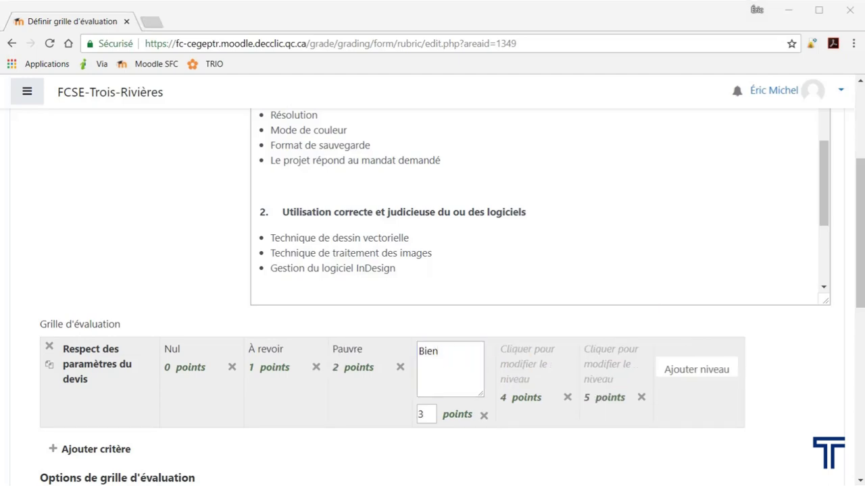
left_click(541, 361)
type("Très bien")
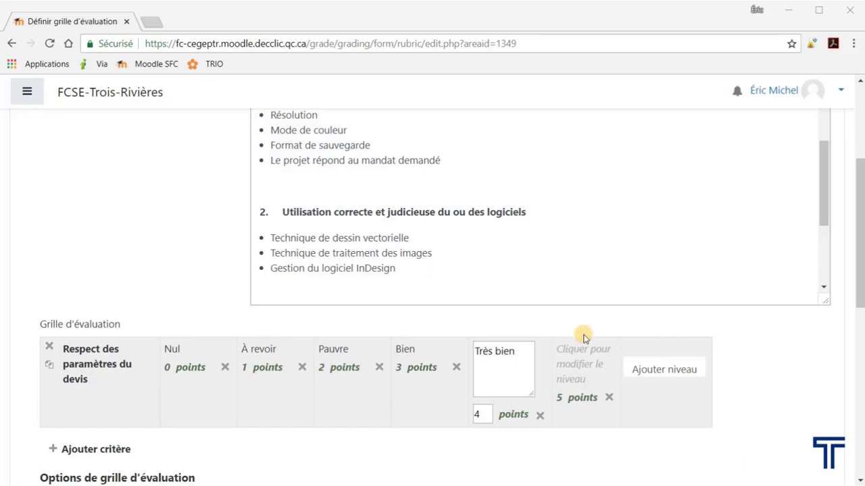
left_click(573, 364)
type("Excellent")
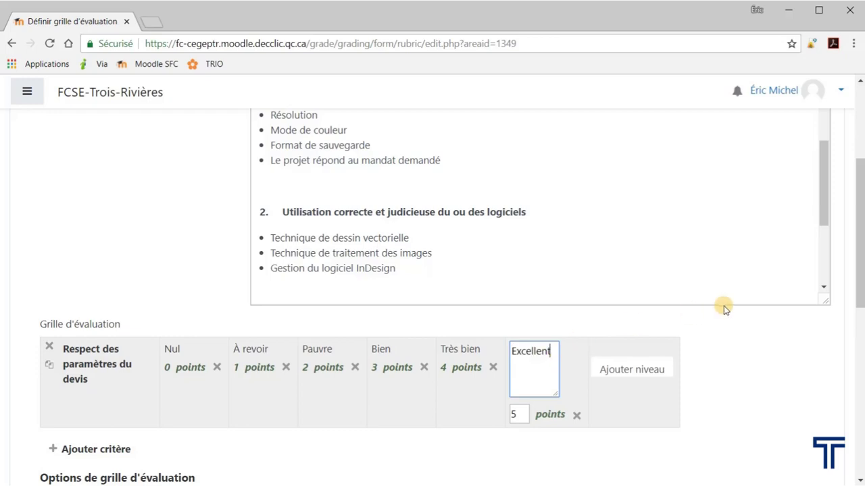
left_click(794, 380)
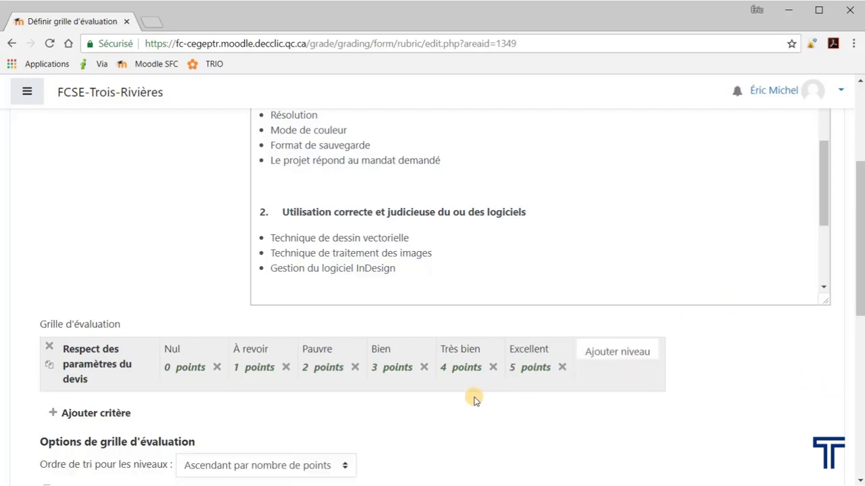
Number the first criterion by adding "1. " before "Respect des paramètres du devis".
left_click(73, 348)
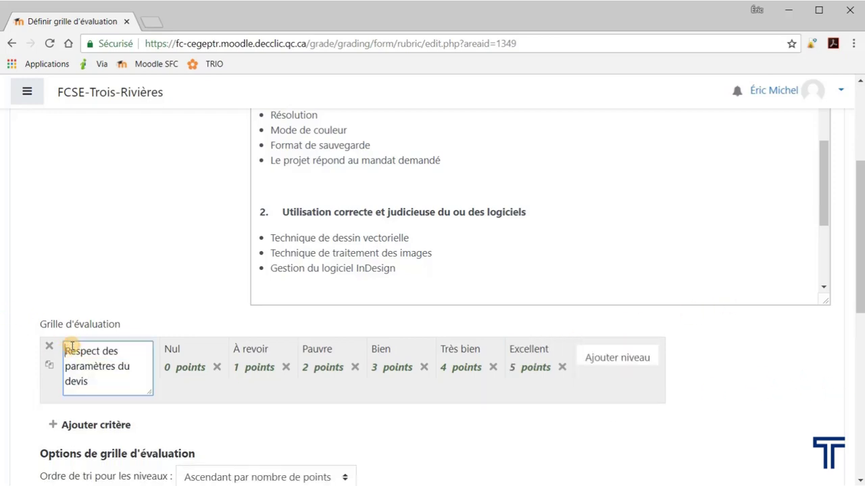
type("1.")
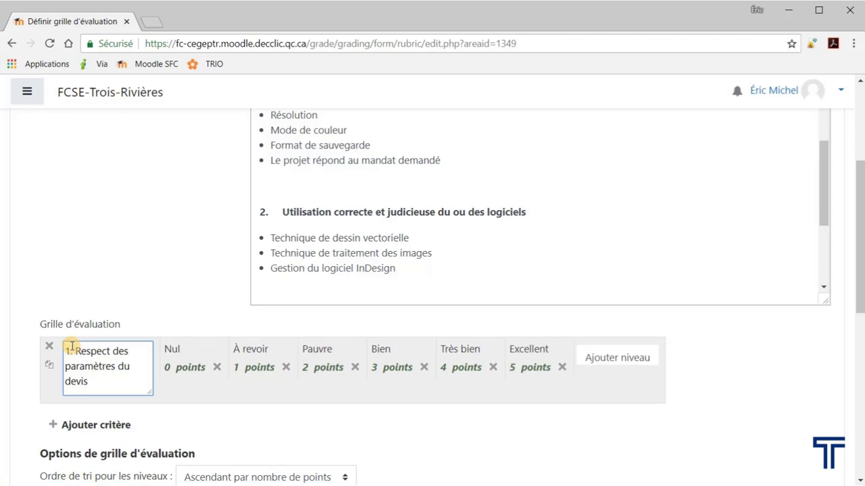
left_click(721, 414)
Duplicate the first criterion together with all its levels.
scroll(731, 349, "up", 1)
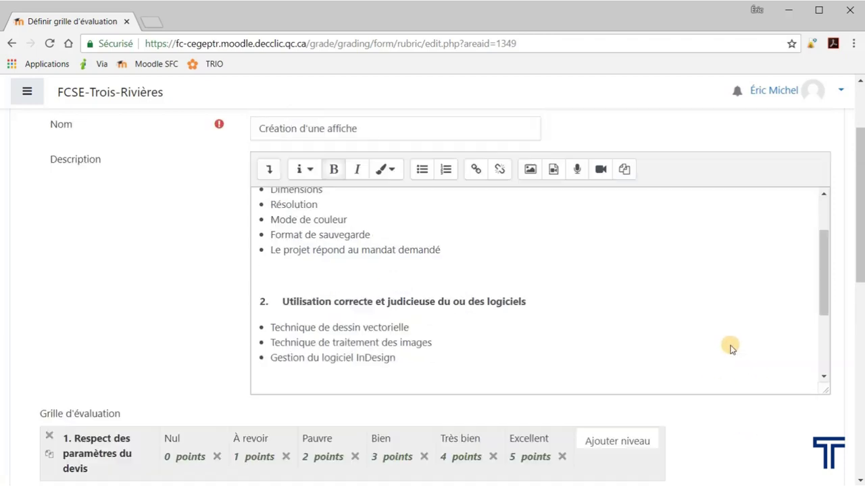
scroll(730, 350, "up", 2)
scroll(714, 336, "down", 2)
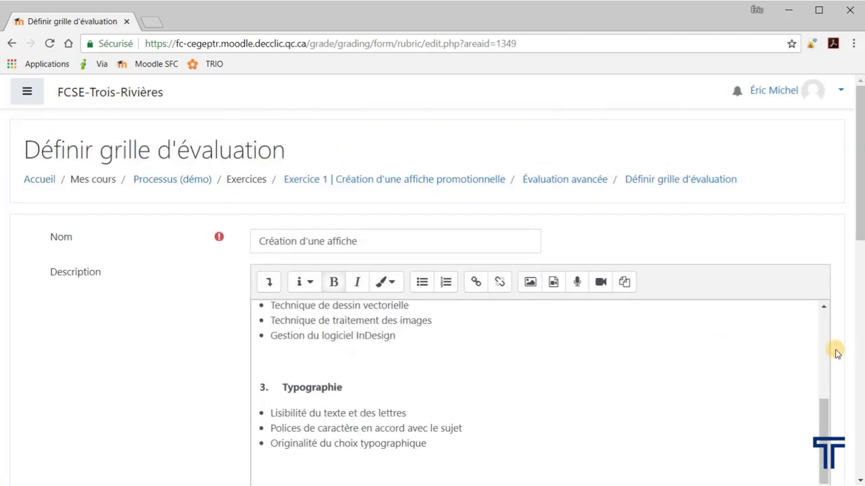
scroll(837, 352, "down", 5)
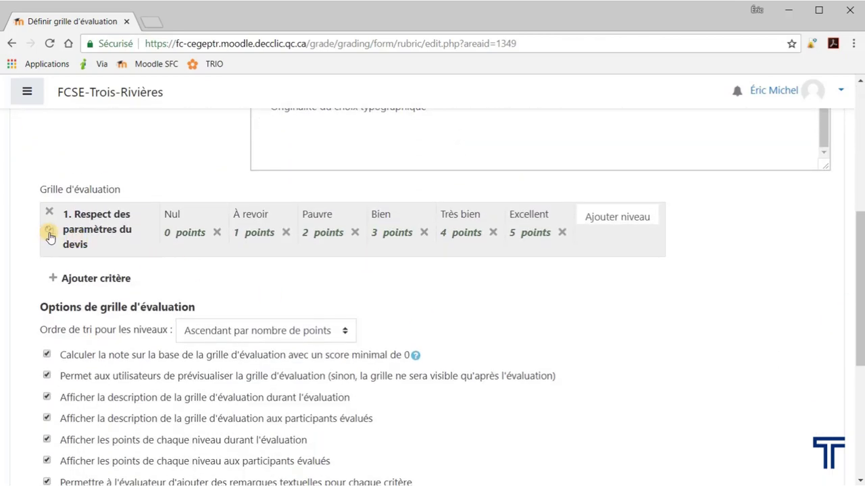
left_click(49, 235)
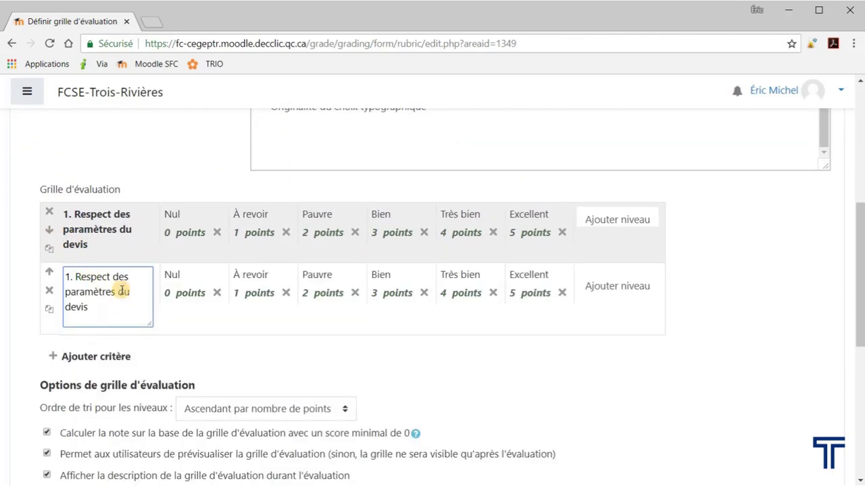
Copy the heading "Utilisation correcte et judicieuse du ou des logiciels" from the rubric description.
scroll(315, 226, "up", 2)
scroll(378, 203, "up", 1)
left_click(434, 185)
scroll(435, 213, "up", 3)
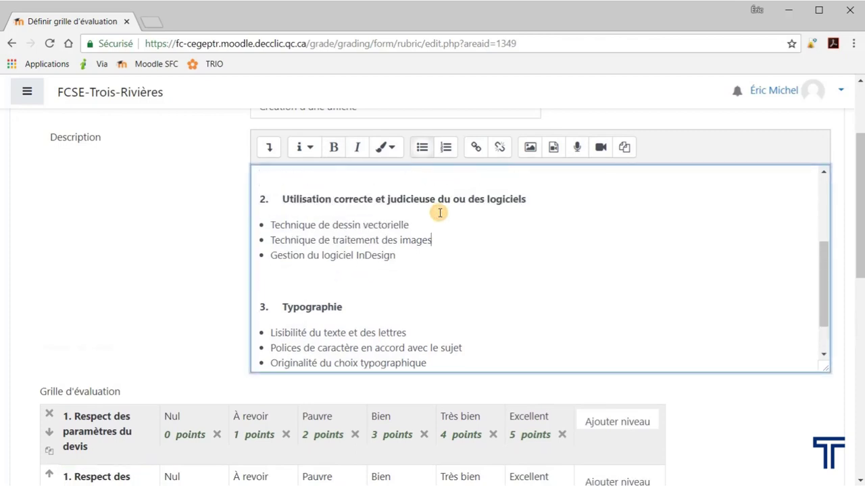
left_click_drag(524, 278, 282, 272)
key("ctrl+c")
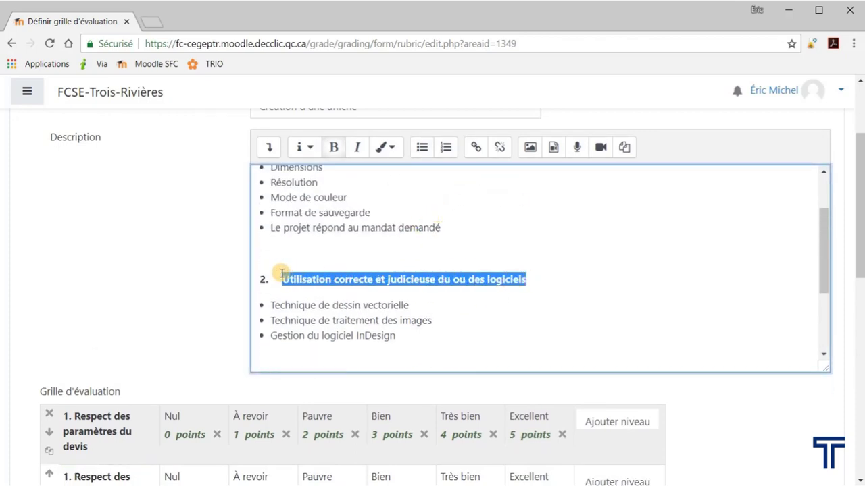
Replace the duplicated criterion's text with "2. " followed by the copied heading "Utilisation correcte et judicieuse du ou des logiciels".
scroll(270, 297, "down", 3)
scroll(27, 341, "down", 3)
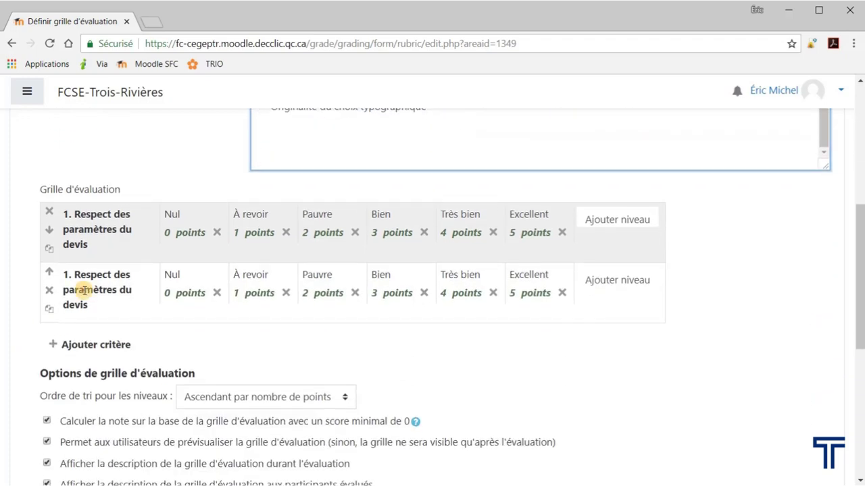
left_click(85, 289)
left_click_drag(97, 305, 62, 275)
key("BackSpace")
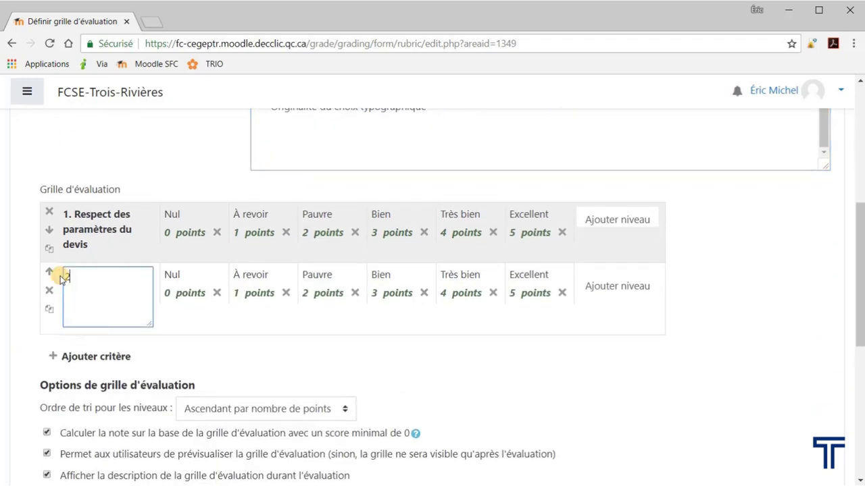
type("2.")
key("ctrl+v")
left_click(718, 369)
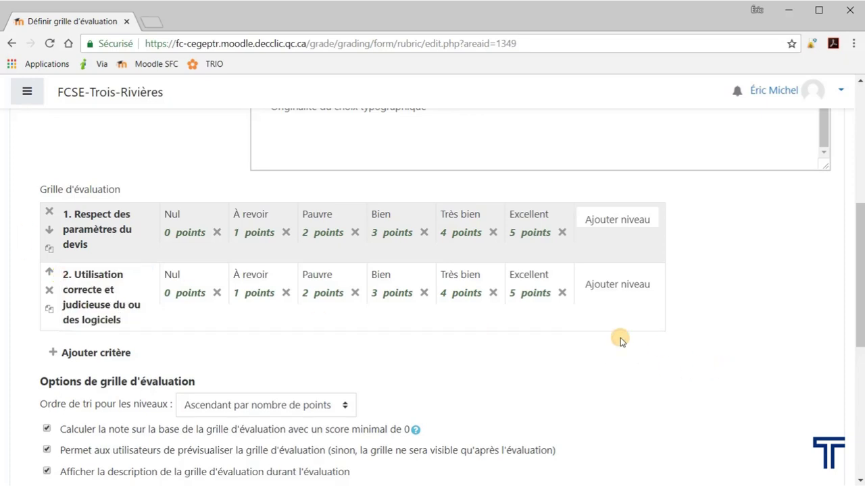
Duplicate the second criterion with its levels and select the heading "Typographie" in the description for copying.
left_click(50, 312)
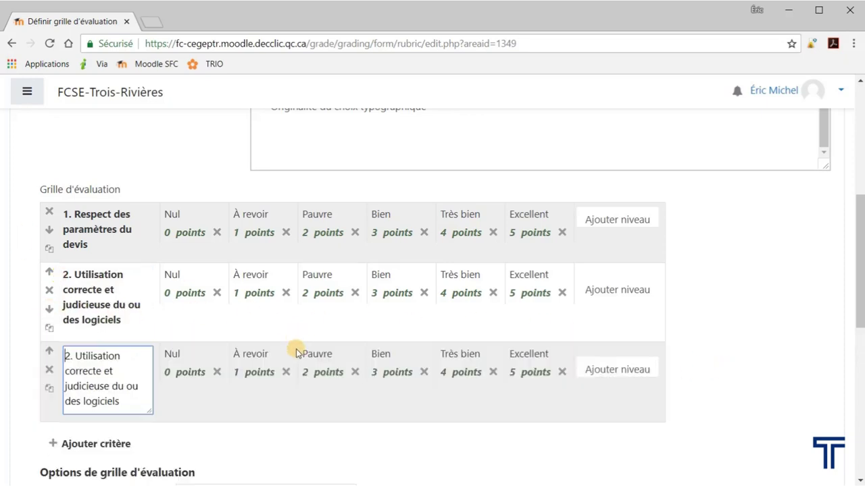
scroll(448, 278, "up", 2)
left_click(354, 181)
left_click_drag(354, 181, 284, 190)
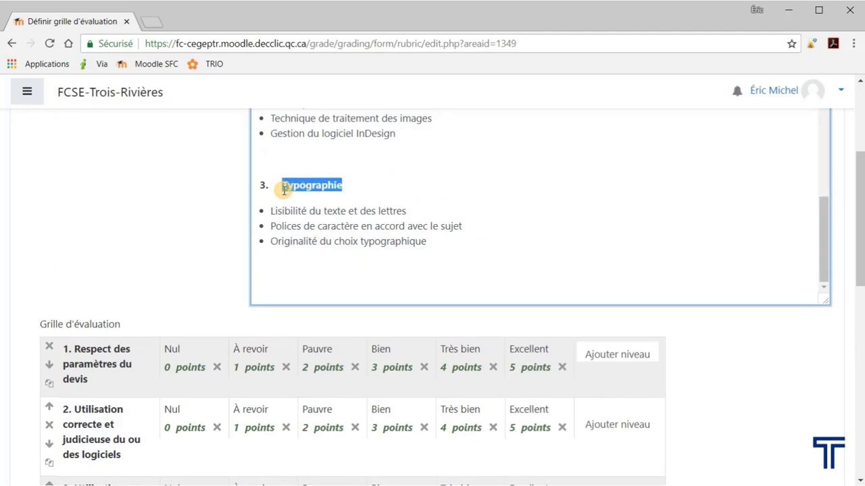
Replace the newly duplicated criterion's text with "3. Typographie".
scroll(379, 280, "down", 2)
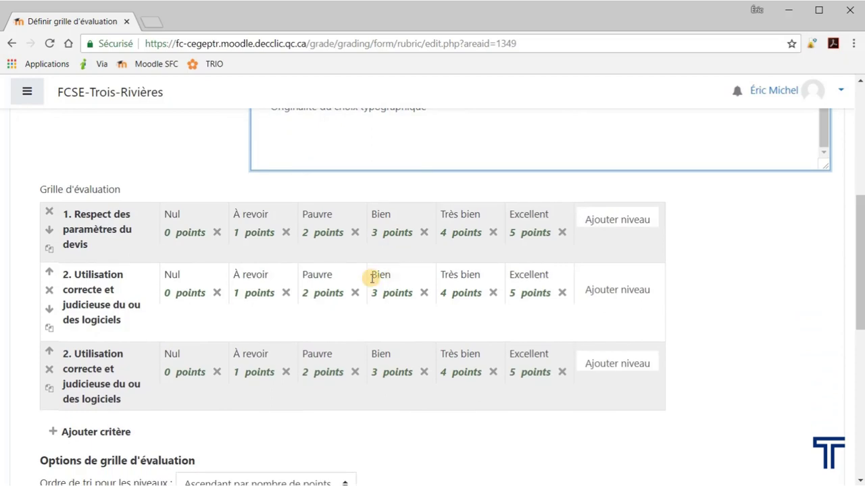
left_click(129, 401)
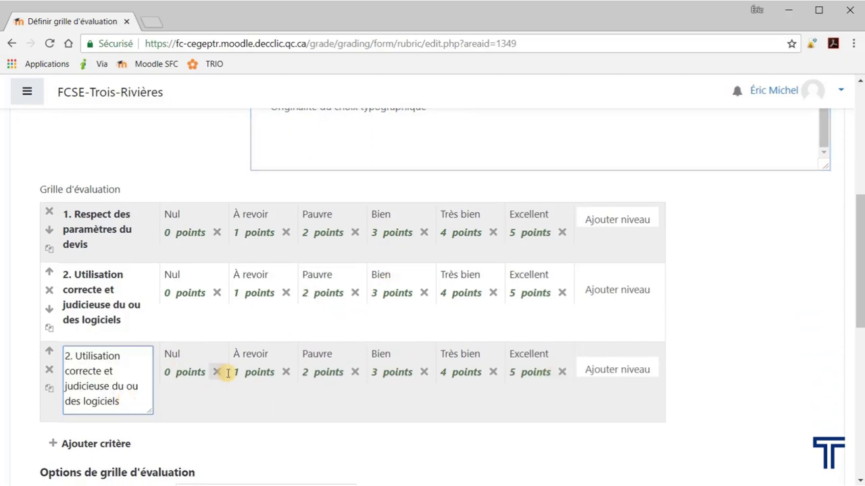
left_click_drag(127, 404, 76, 356)
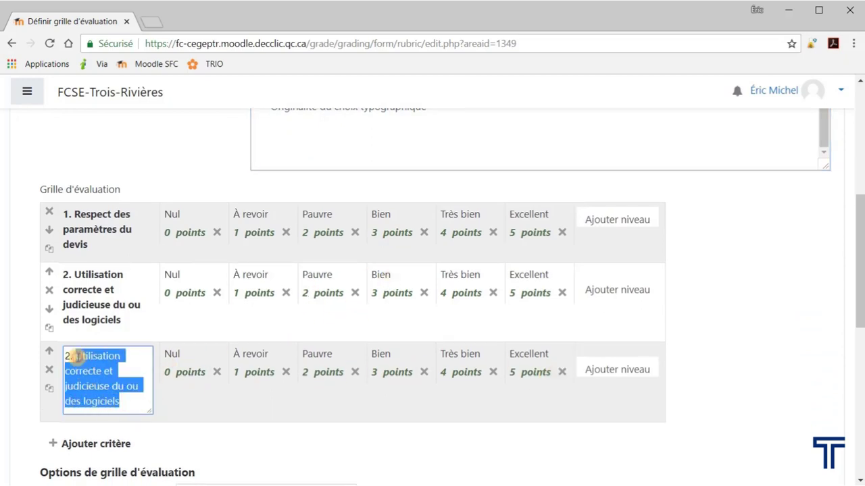
type("3")
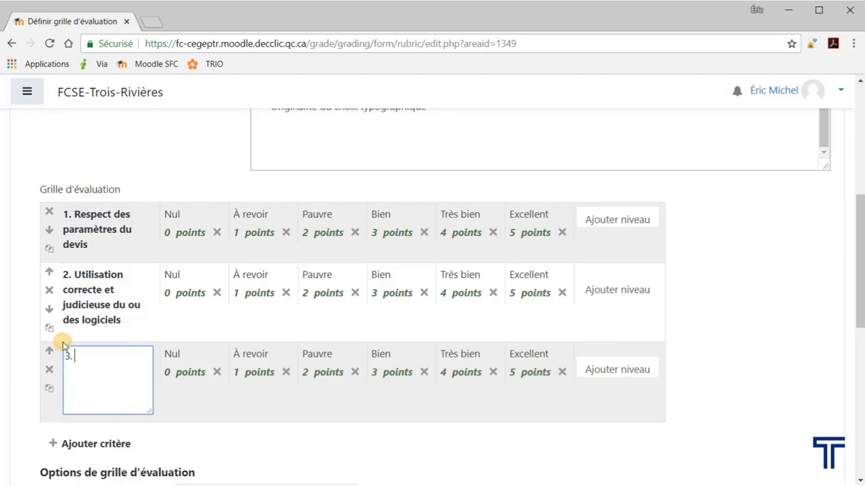
type(". Typographie")
left_click(739, 308)
Save the rubric as ready for use with its default options and review the saved definition.
scroll(740, 309, "down", 3)
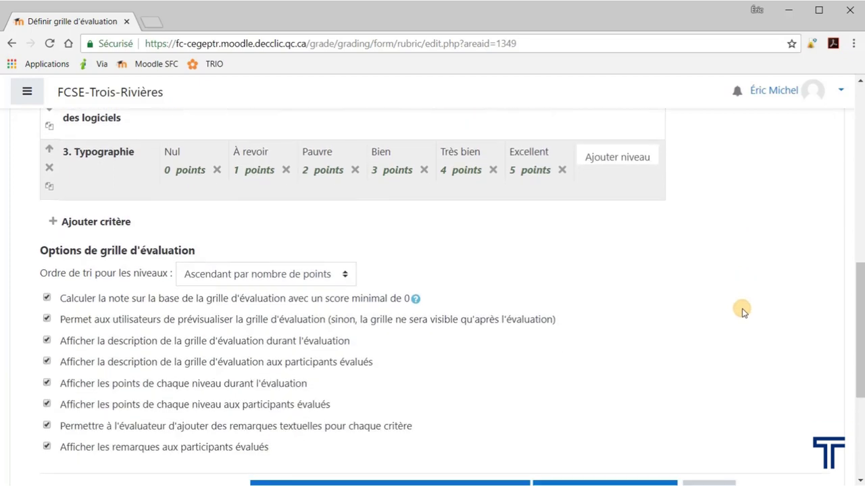
scroll(744, 309, "down", 3)
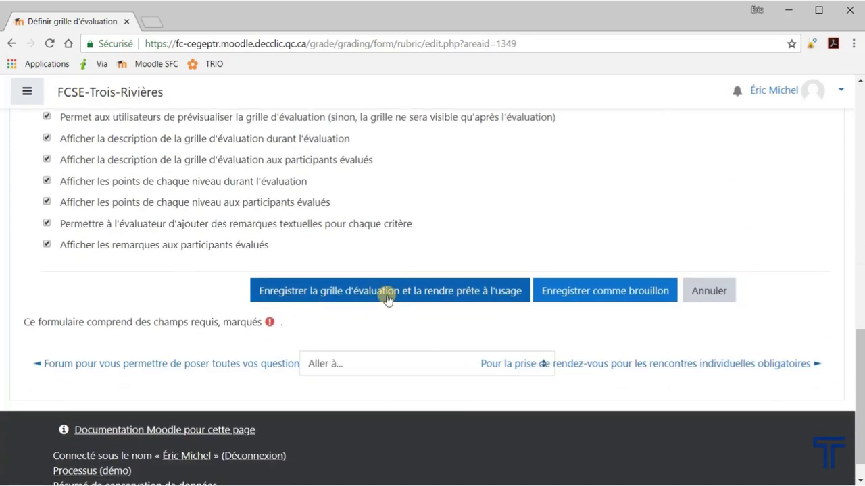
left_click(388, 297)
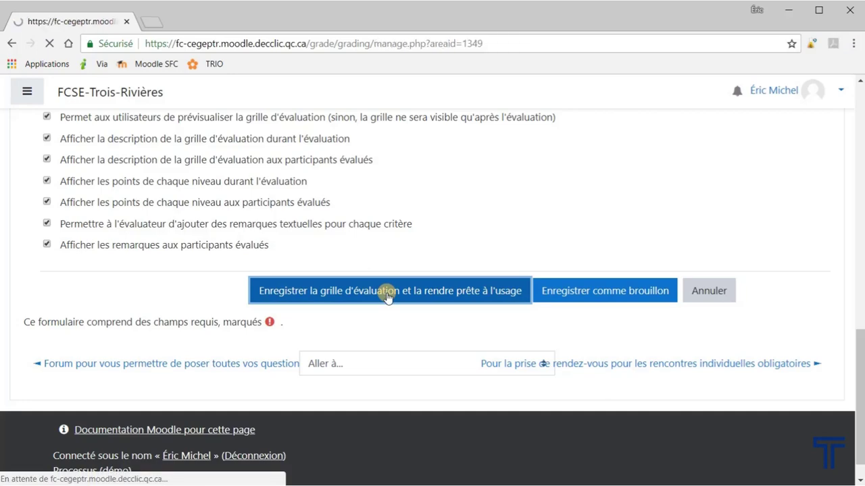
scroll(773, 342, "down", 2)
scroll(773, 343, "down", 7)
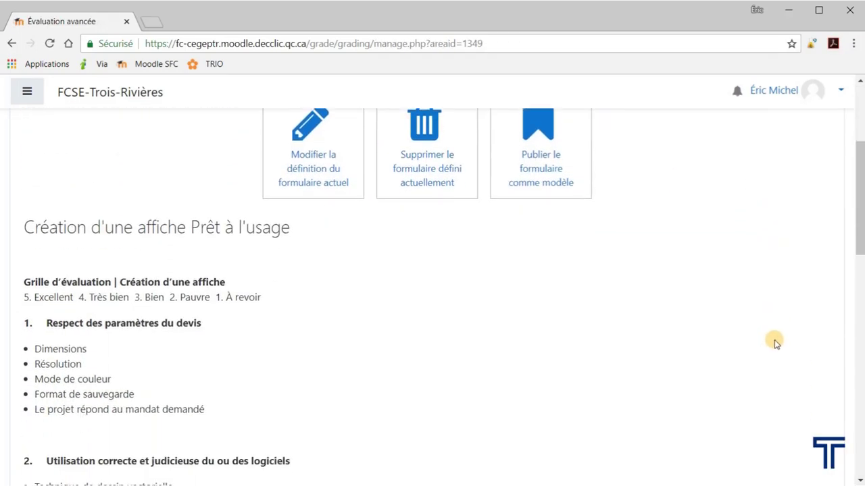
scroll(773, 342, "down", 1)
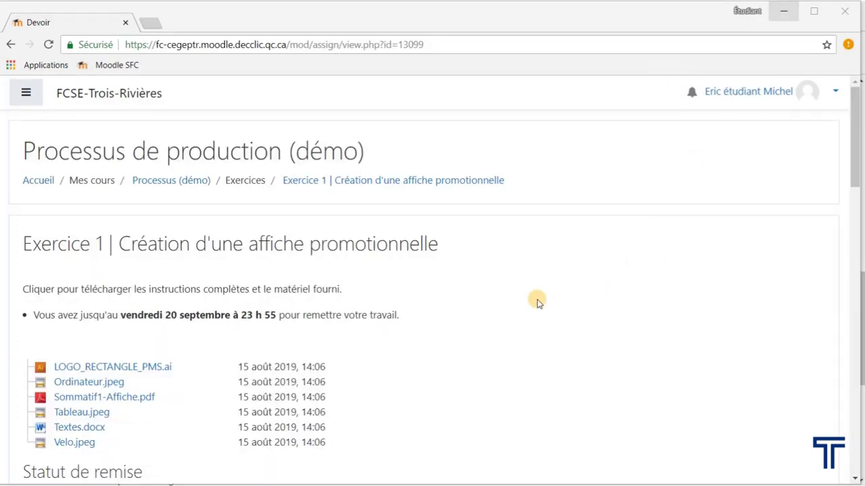
Review the assignment page as the student, examining the submission status, the evaluation criteria description and the rubric's point levels.
scroll(525, 297, "down", 1)
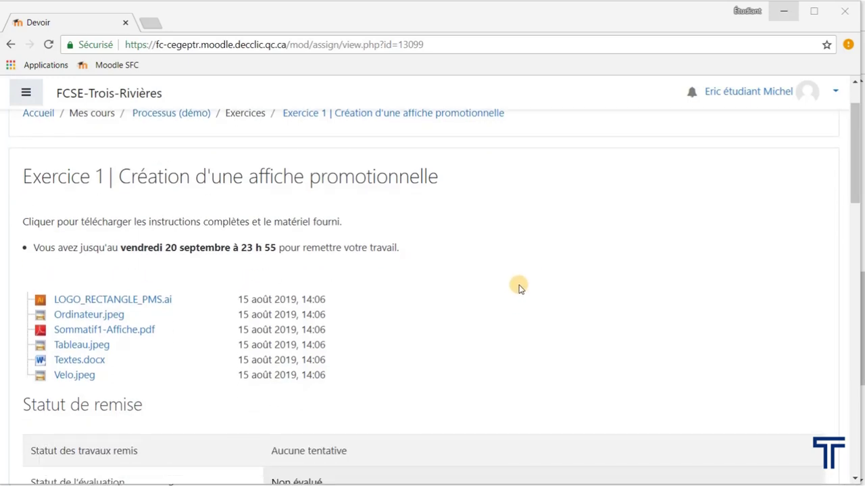
scroll(519, 289, "down", 4)
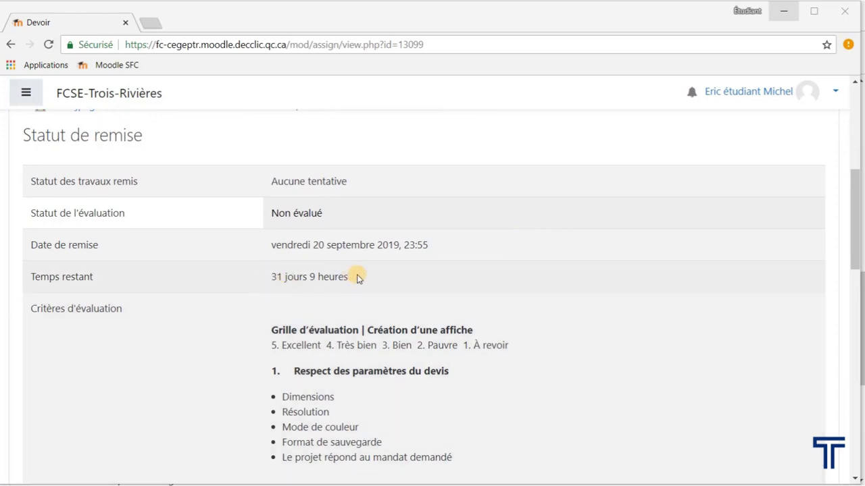
scroll(607, 310, "down", 2)
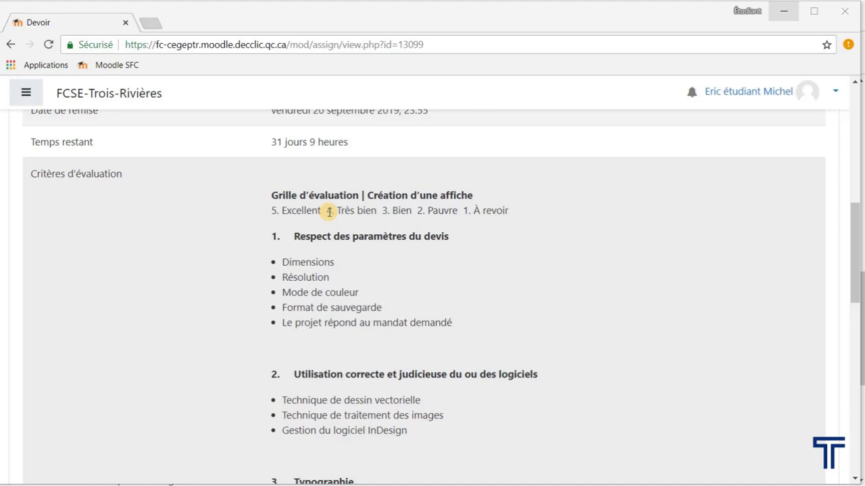
scroll(329, 216, "down", 2)
scroll(329, 221, "down", 1)
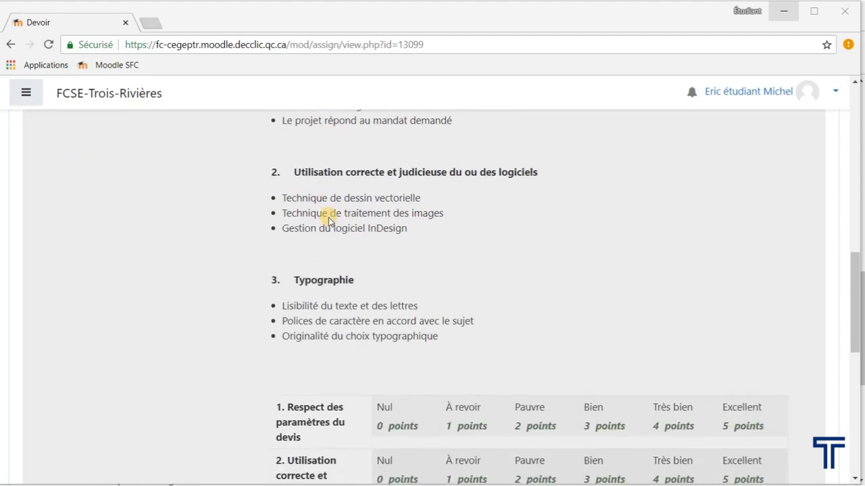
scroll(329, 220, "down", 2)
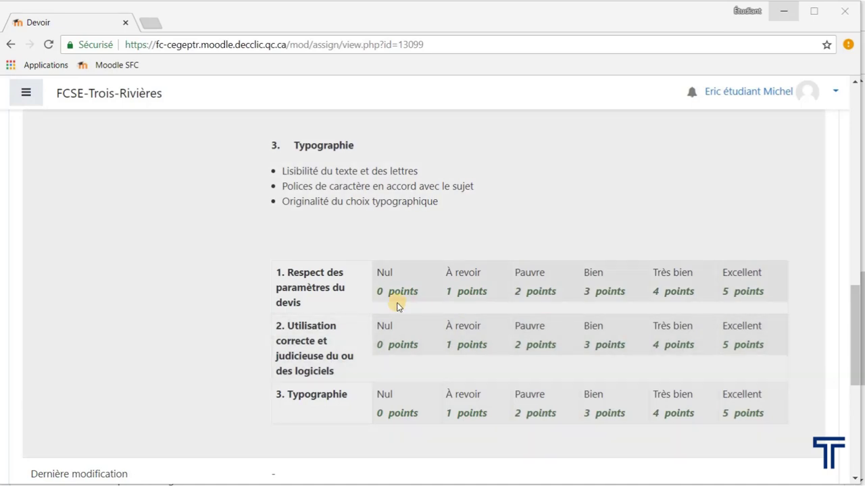
scroll(232, 282, "down", 1)
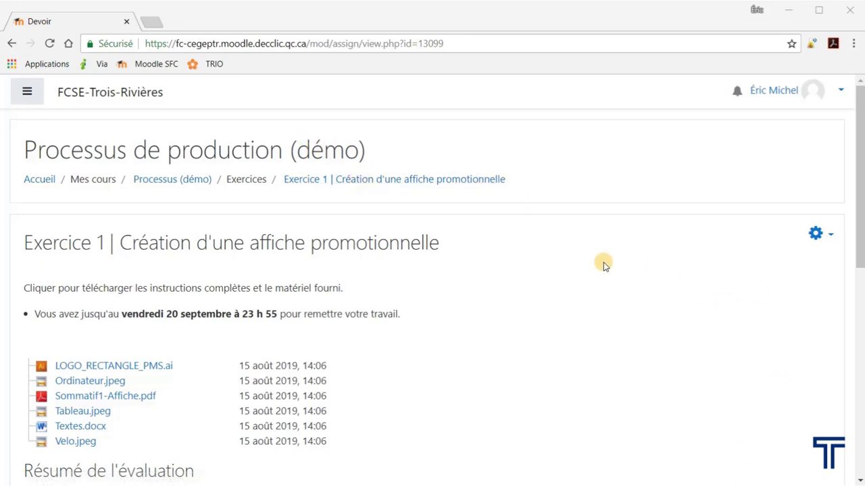
Switch to the teacher's view of the assignment, open the grader for the submitted work and look through its rubric.
scroll(605, 264, "down", 3)
scroll(604, 261, "down", 3)
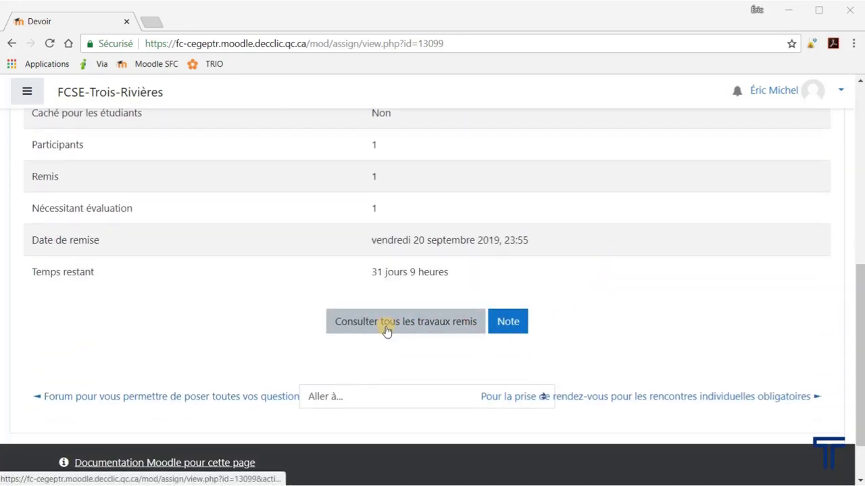
left_click(508, 323)
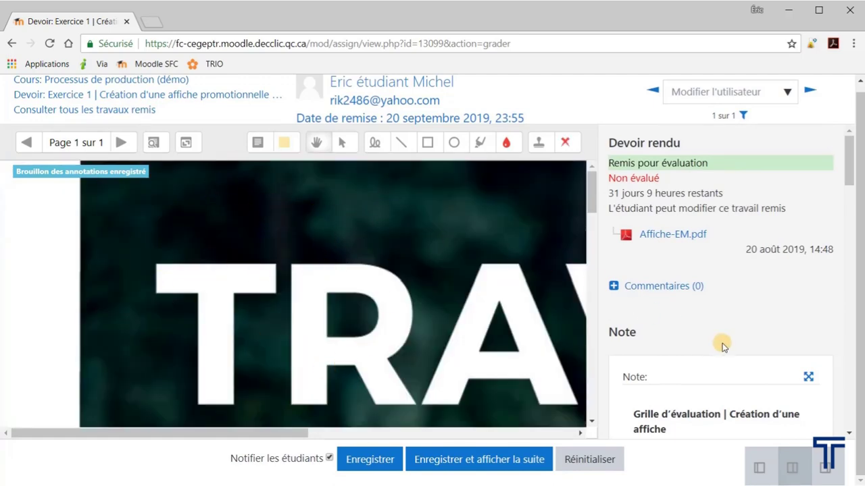
scroll(730, 345, "down", 1)
scroll(729, 345, "down", 2)
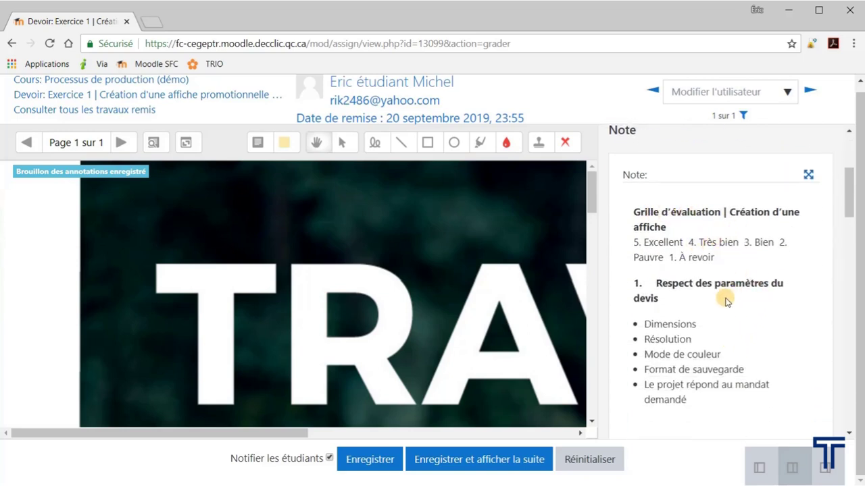
scroll(725, 301, "down", 8)
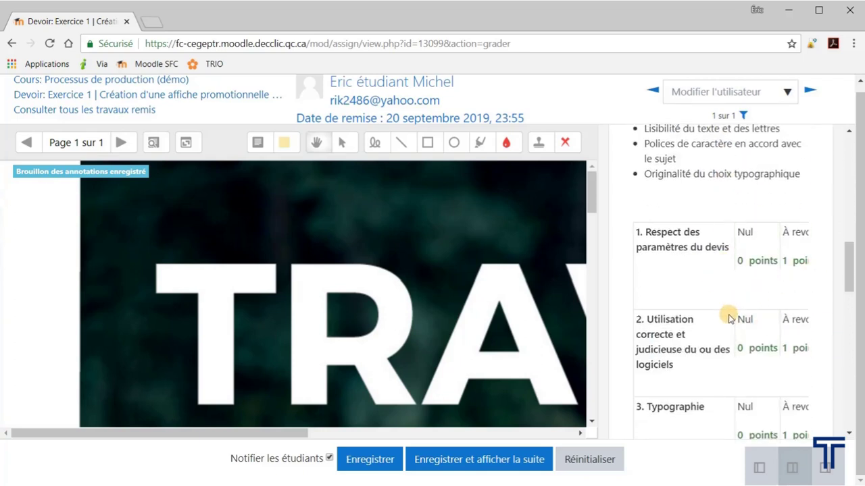
Switch the grader to the layout that hides the submission preview and look through the full-width grading area.
left_click(758, 468)
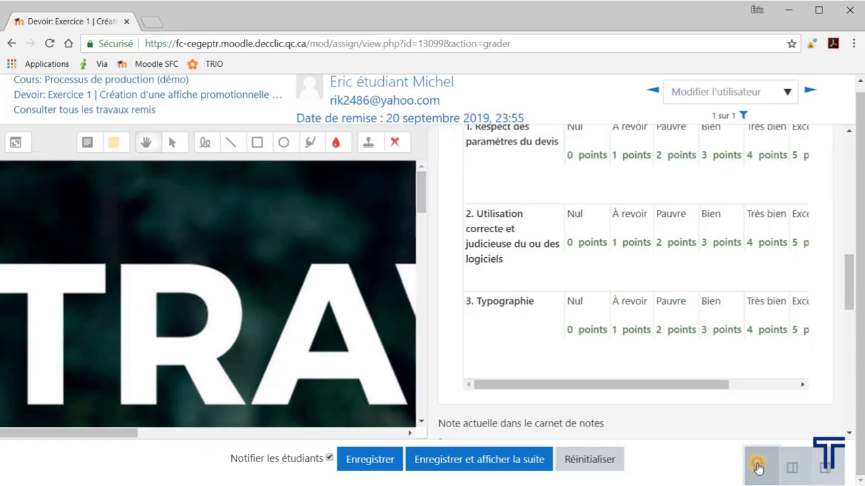
scroll(488, 232, "up", 1)
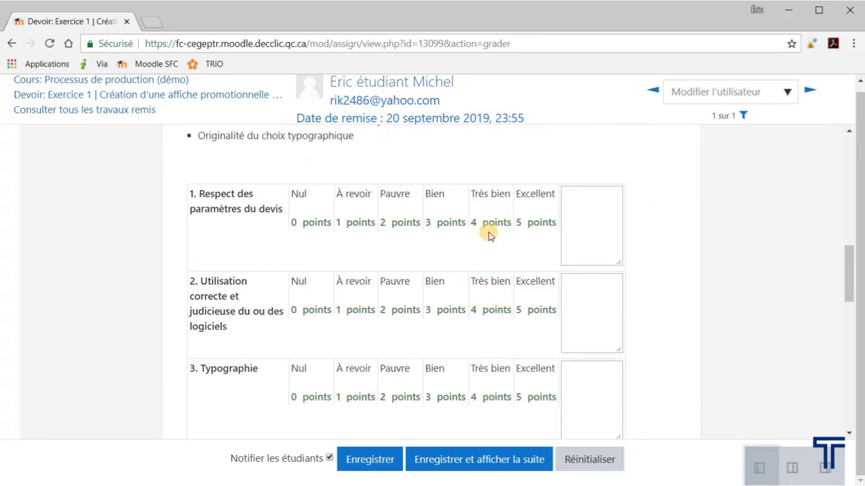
scroll(548, 246, "up", 5)
scroll(548, 249, "up", 3)
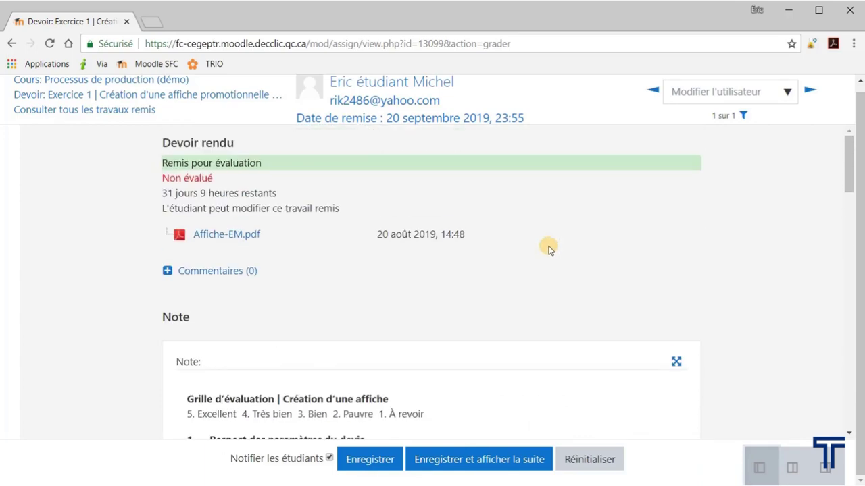
scroll(548, 248, "down", 6)
scroll(548, 247, "down", 2)
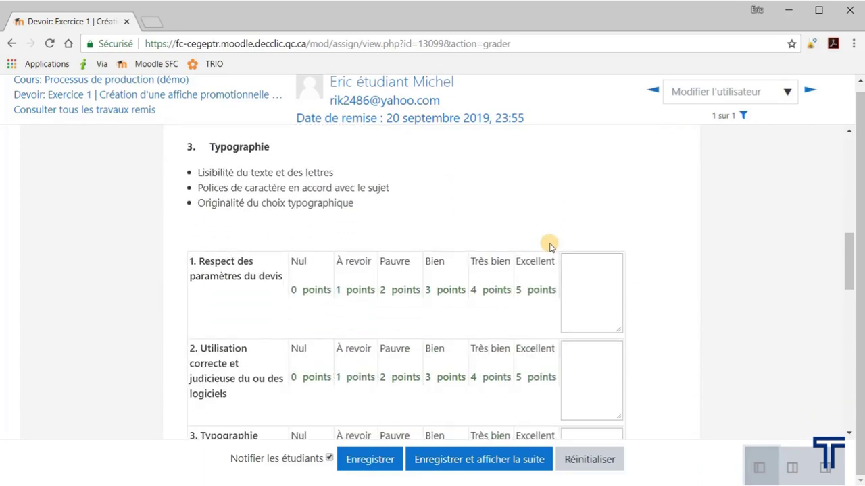
Grade the rubric with Bien (3 points) for criterion 1, Très bien (4 points) for criterion 2 and Pauvre (2 points) for Typographie.
left_click(472, 277)
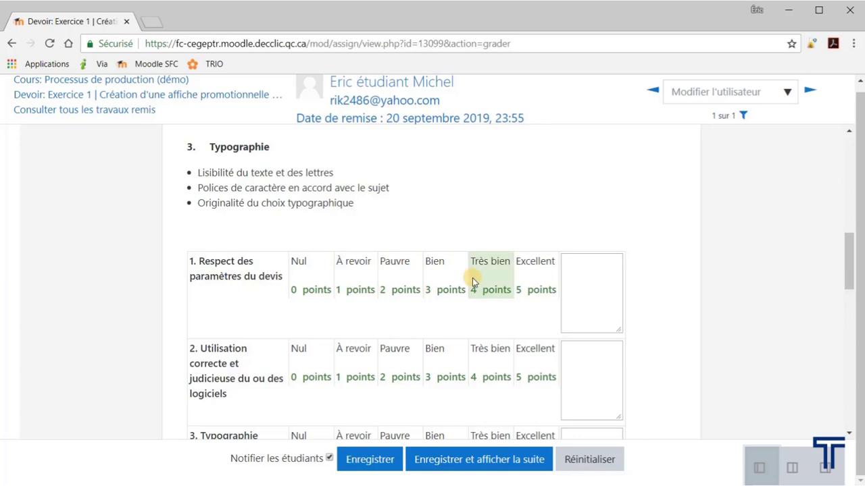
scroll(472, 278, "down", 1)
left_click(392, 224)
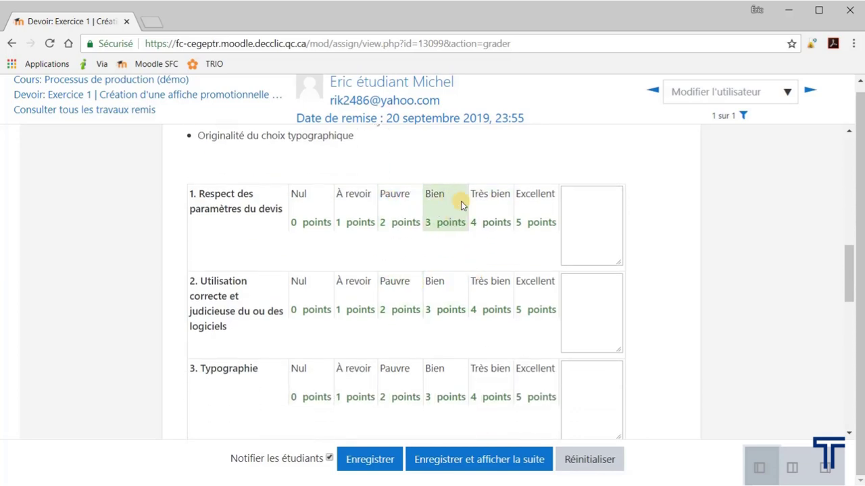
left_click(441, 218)
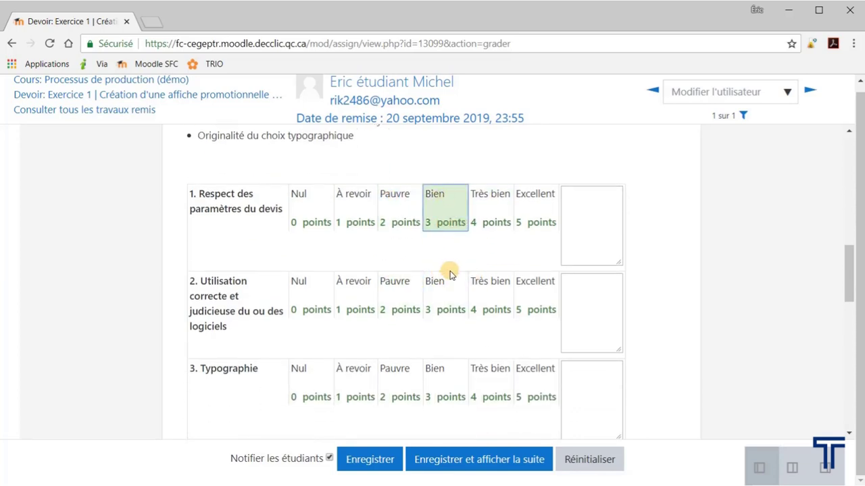
scroll(450, 274, "down", 1)
left_click(481, 244)
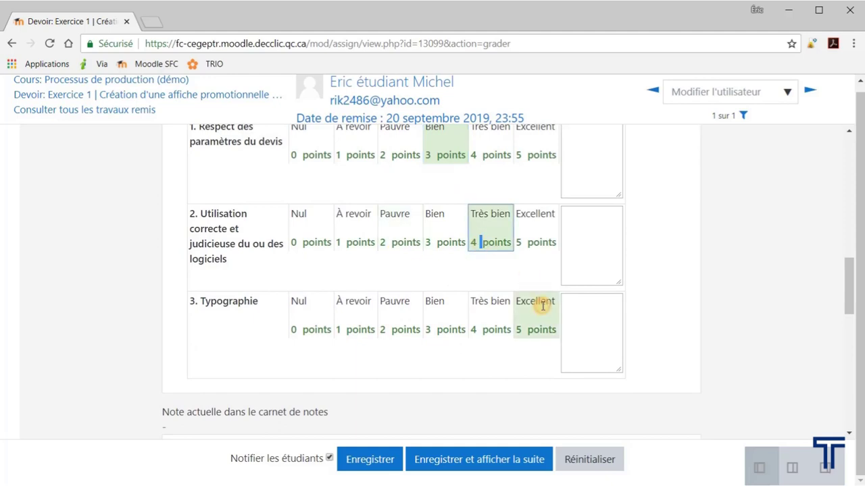
left_click(393, 329)
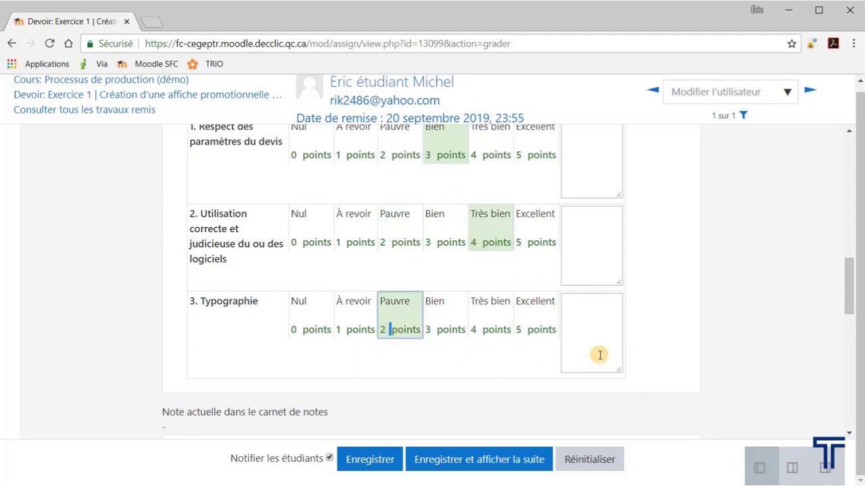
Add the comments "Lis bien les consignes." to criterion 1 and "Bien joué." to criterion 2, and save the evaluation.
scroll(599, 352, "up", 1)
left_click(600, 227)
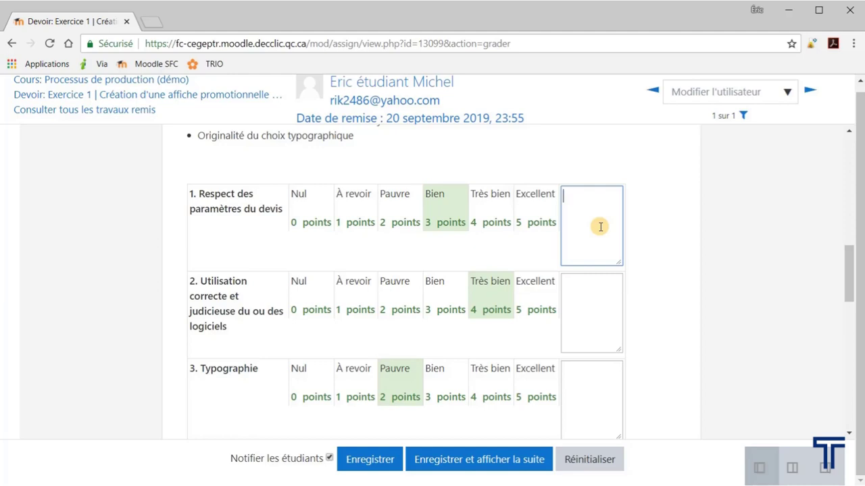
type("Lis bien les consignes.")
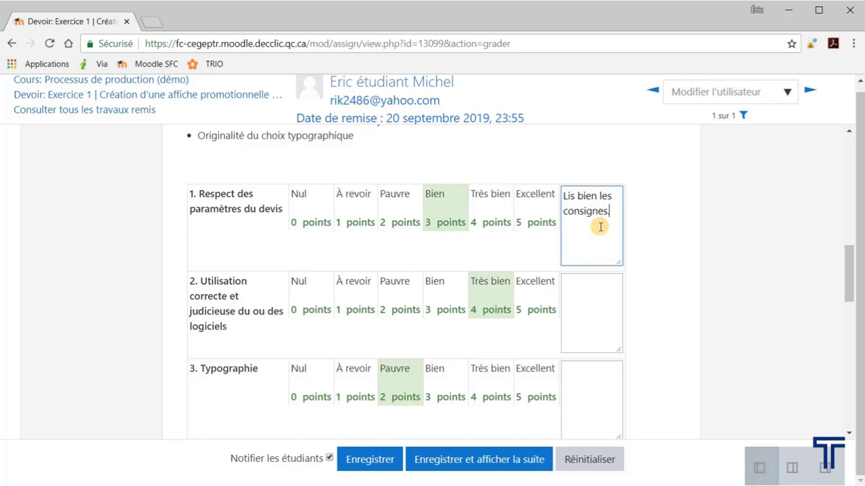
scroll(623, 423, "down", 1)
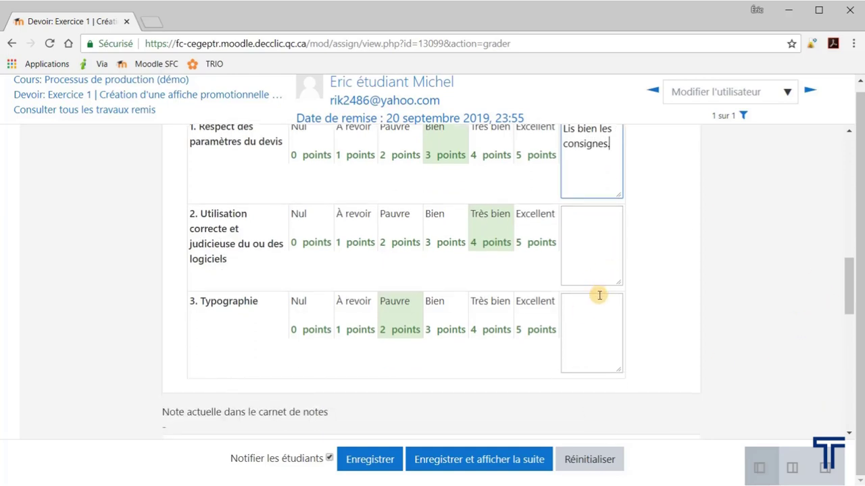
left_click(591, 245)
type("Bien ")
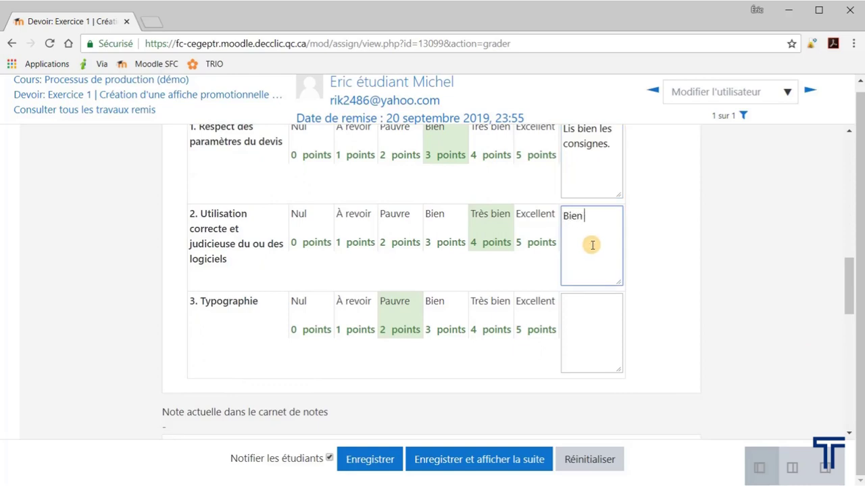
type("joué.")
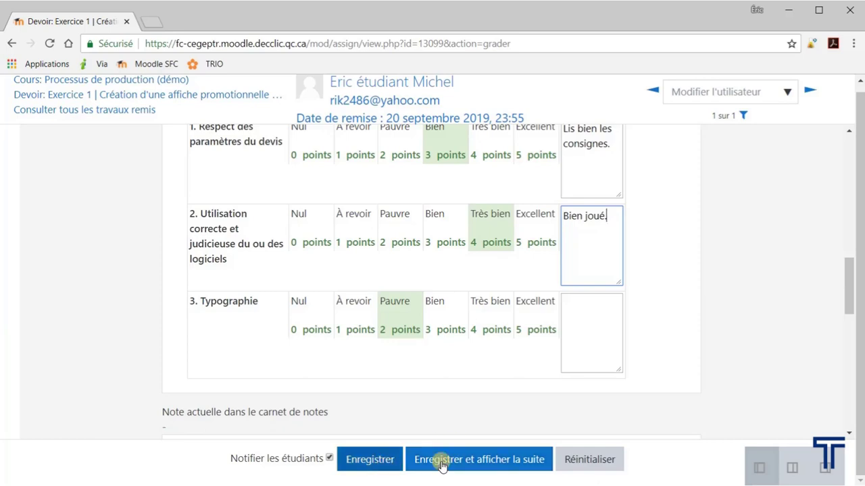
left_click(469, 460)
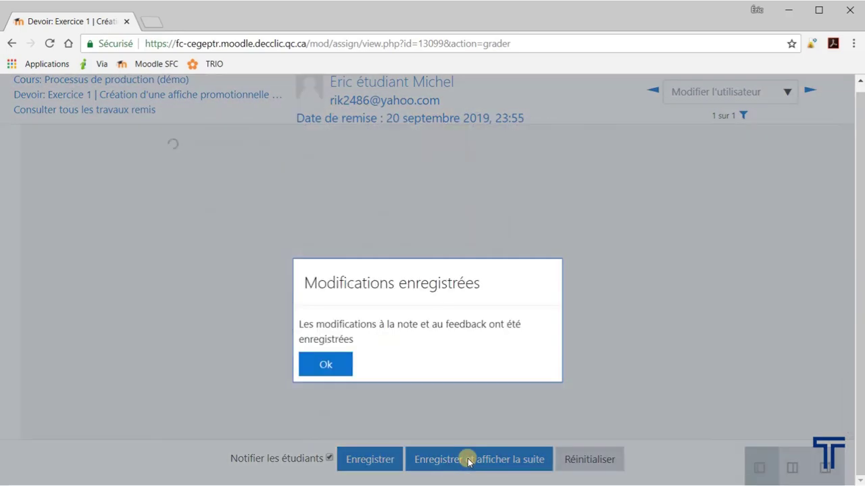
left_click(331, 366)
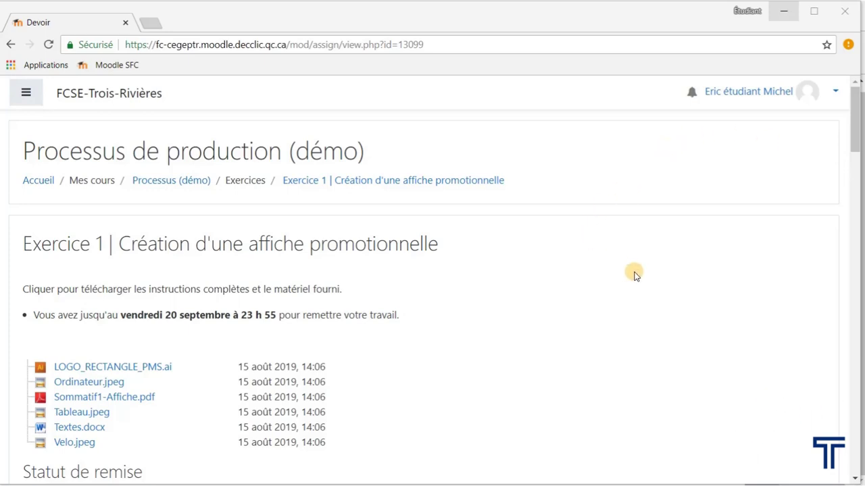
Review the graded assignment as the student, examining the submission status, the completed rubric with its comments and the final grade.
scroll(634, 273, "down", 5)
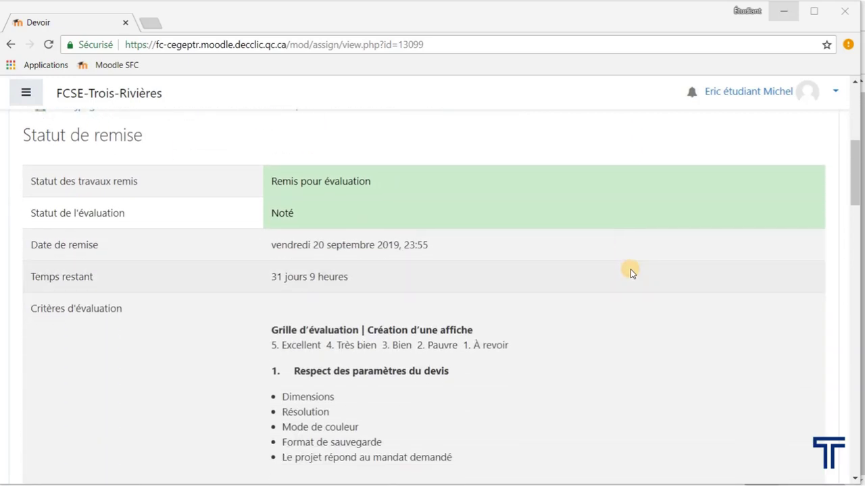
scroll(630, 273, "down", 1)
scroll(630, 272, "down", 2)
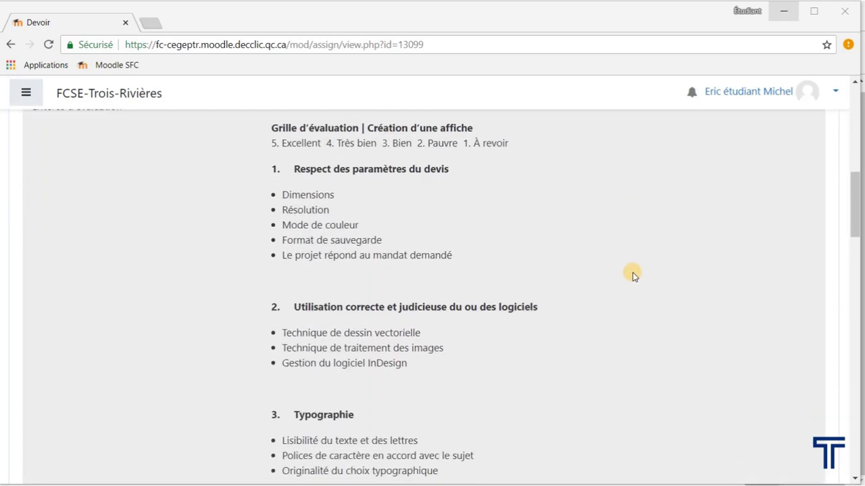
scroll(489, 238, "down", 6)
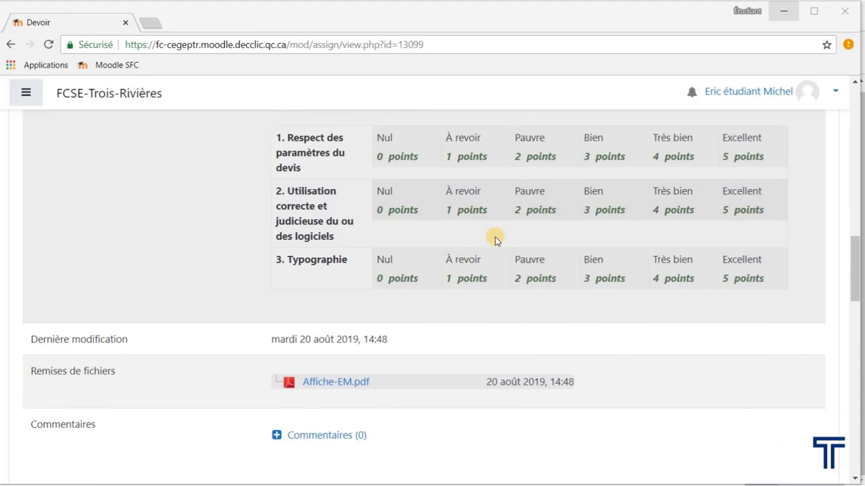
scroll(493, 216, "down", 2)
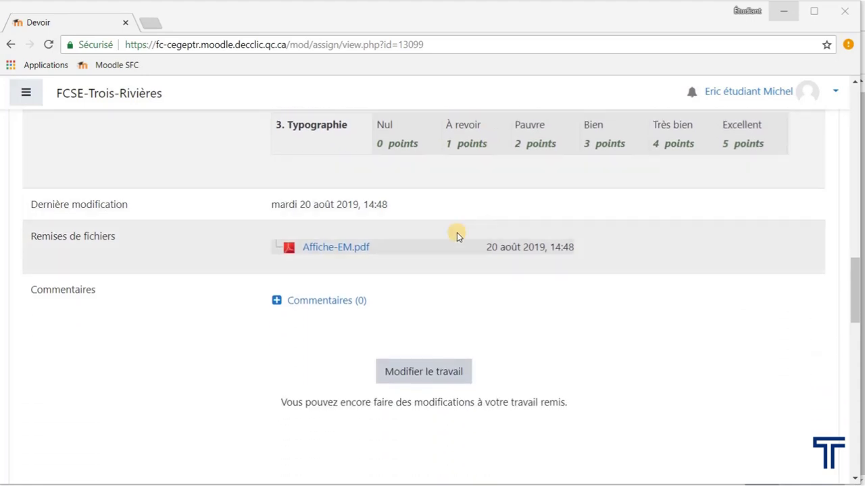
scroll(346, 243, "down", 5)
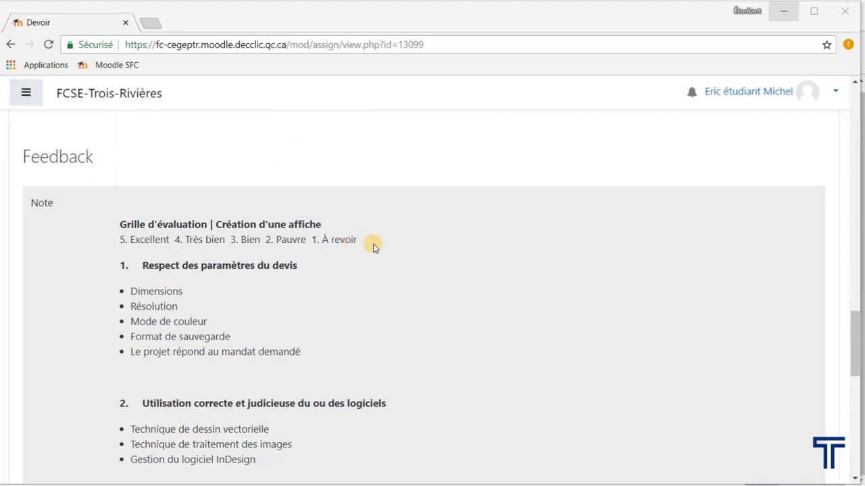
scroll(375, 248, "down", 5)
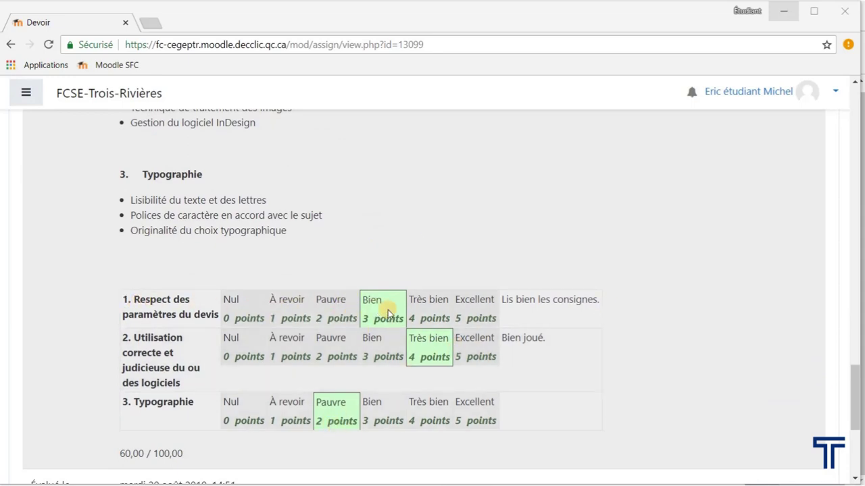
scroll(568, 362, "down", 1)
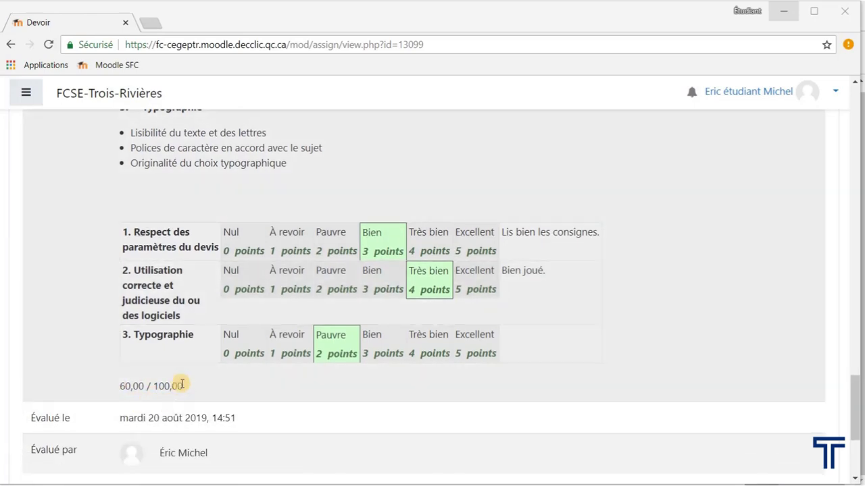
scroll(186, 384, "down", 2)
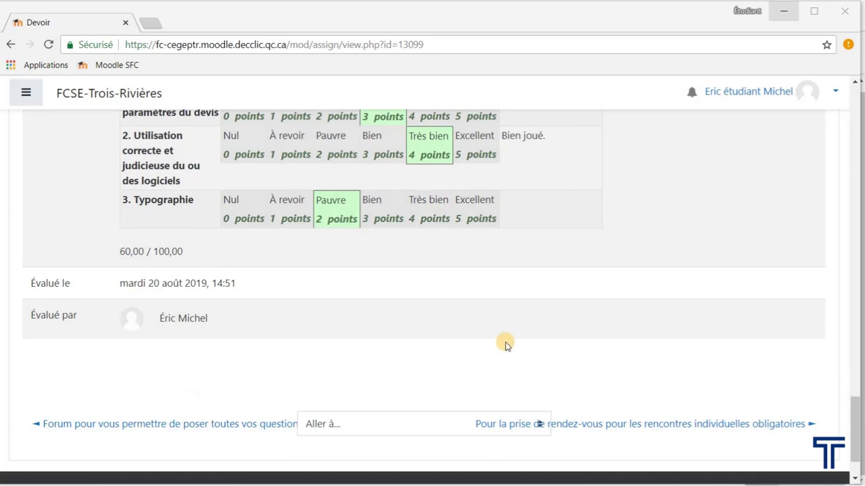